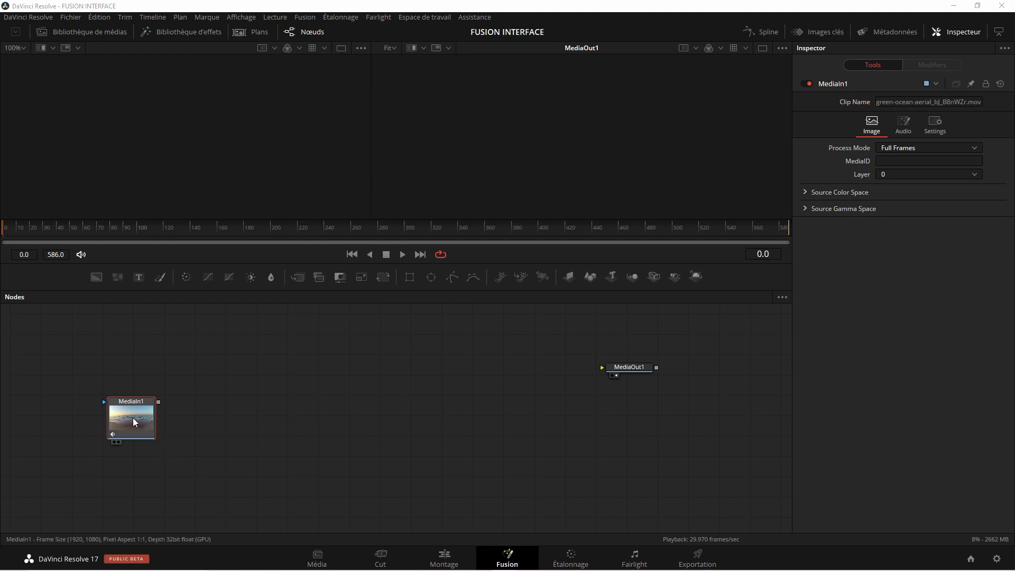
Show MediaIn1 in the second viewer and add an unconnected Ellipse node between MediaIn1 and MediaOut1
key(2)
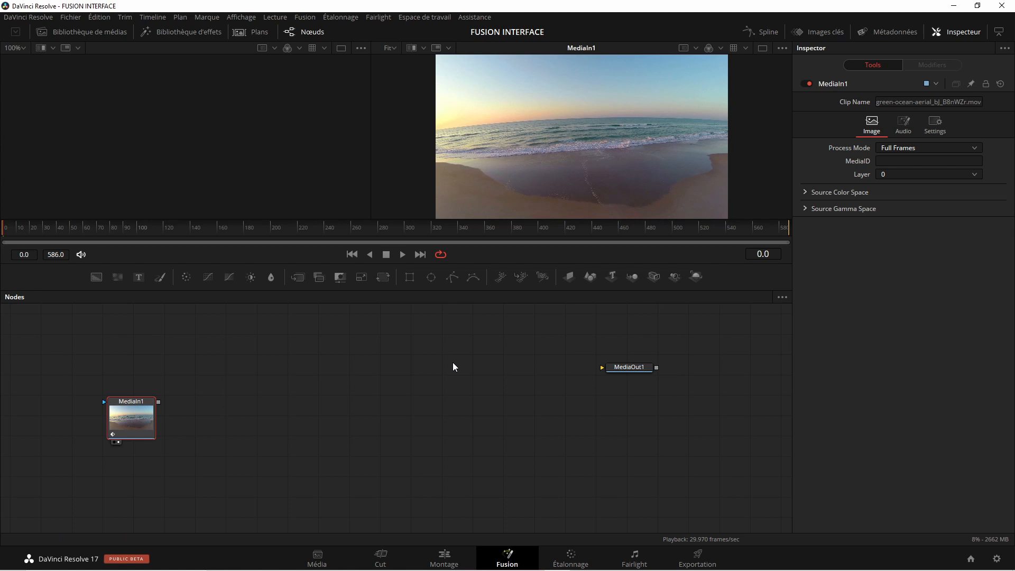
click(358, 390)
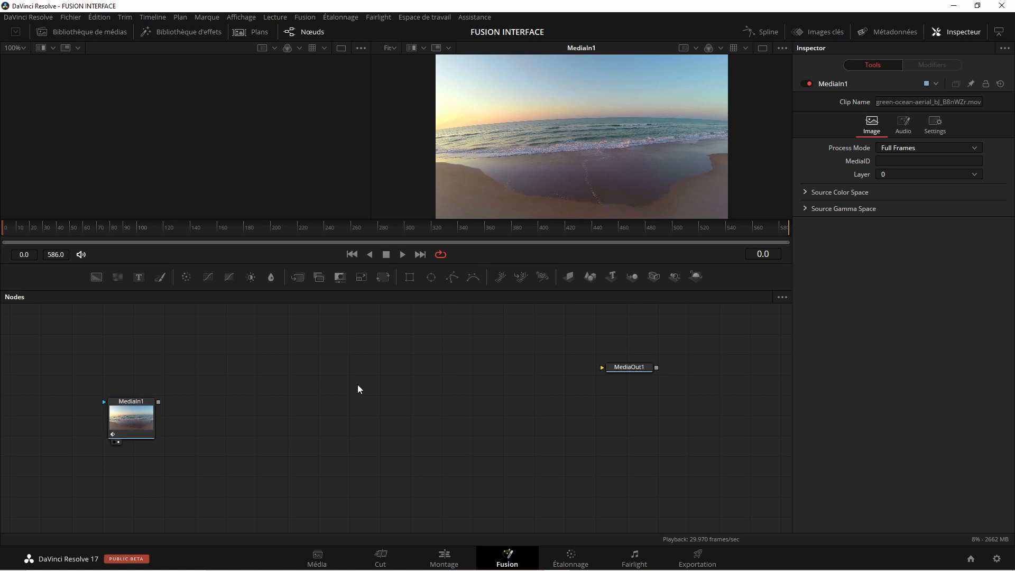
click(431, 277)
drag(375, 388, 456, 394)
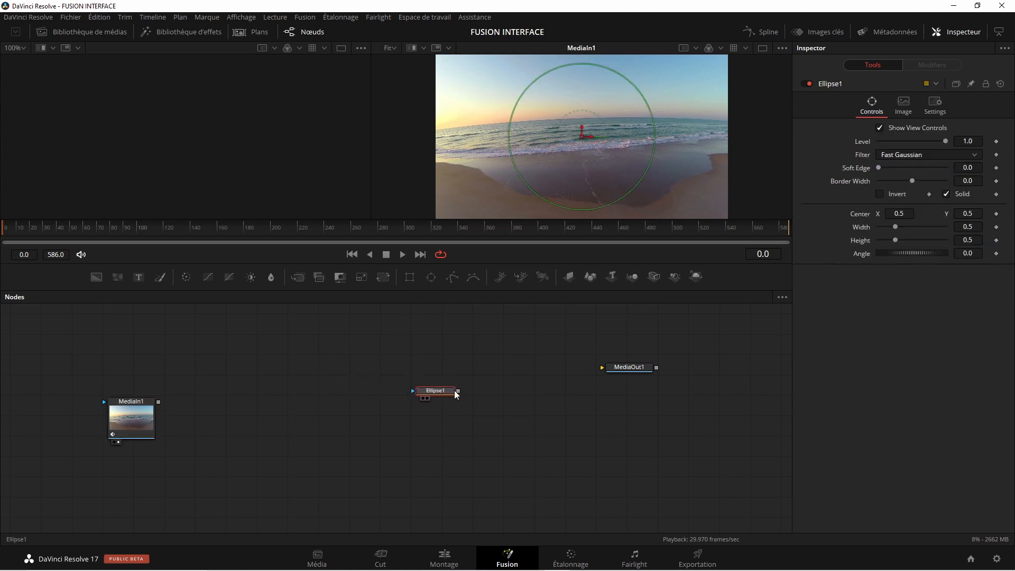
click(505, 374)
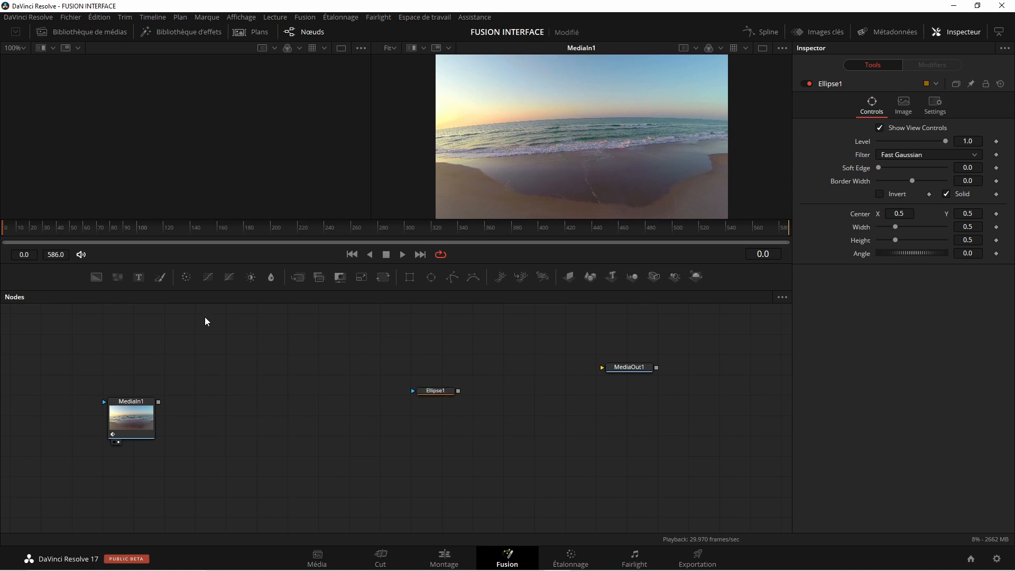
Add an unconnected Background node between MediaIn1 and Ellipse1, and rearrange Ellipse1 and MediaOut1 to make room
click(96, 277)
drag(331, 358, 294, 400)
drag(435, 390, 391, 390)
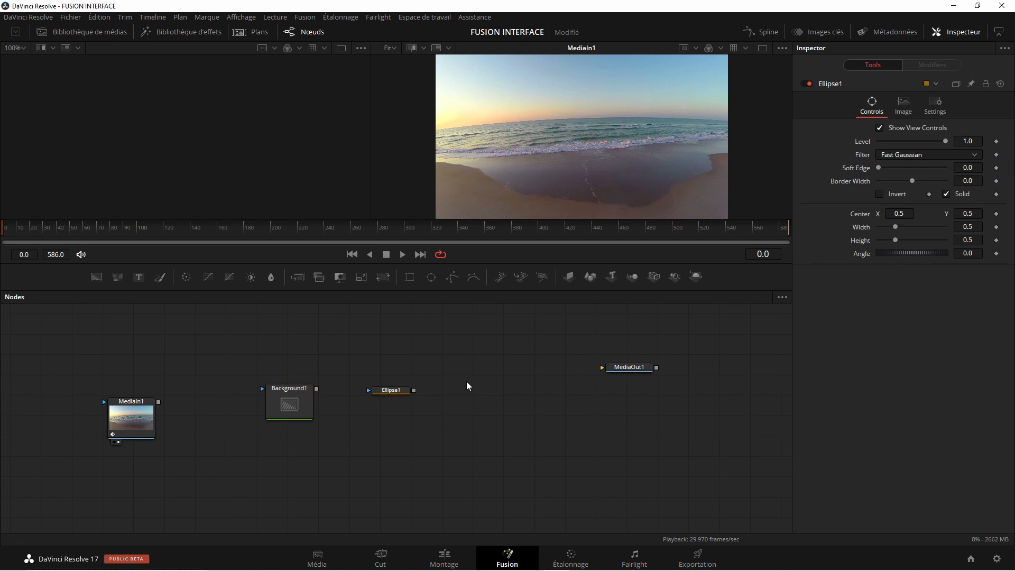
drag(623, 372, 557, 440)
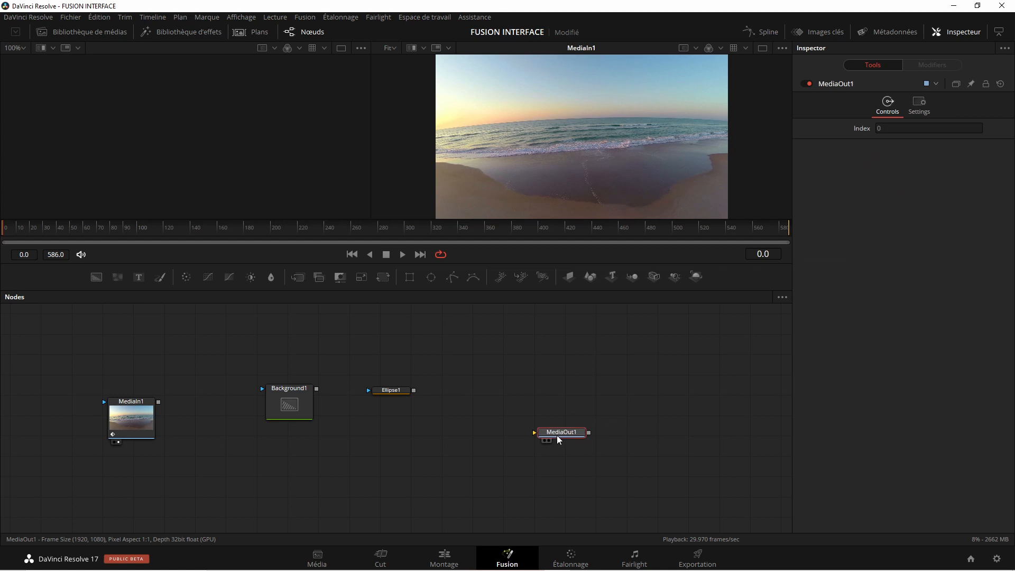
click(497, 381)
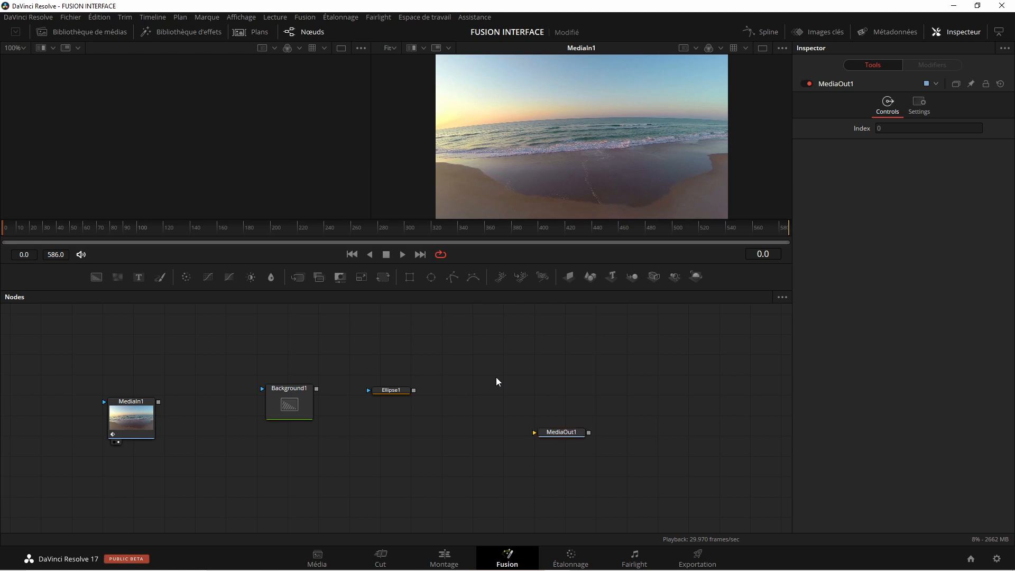
Add unconnected Transform and Merge nodes between Ellipse1 and MediaOut1, and shift Background1 slightly
click(384, 277)
drag(496, 379, 465, 344)
click(536, 386)
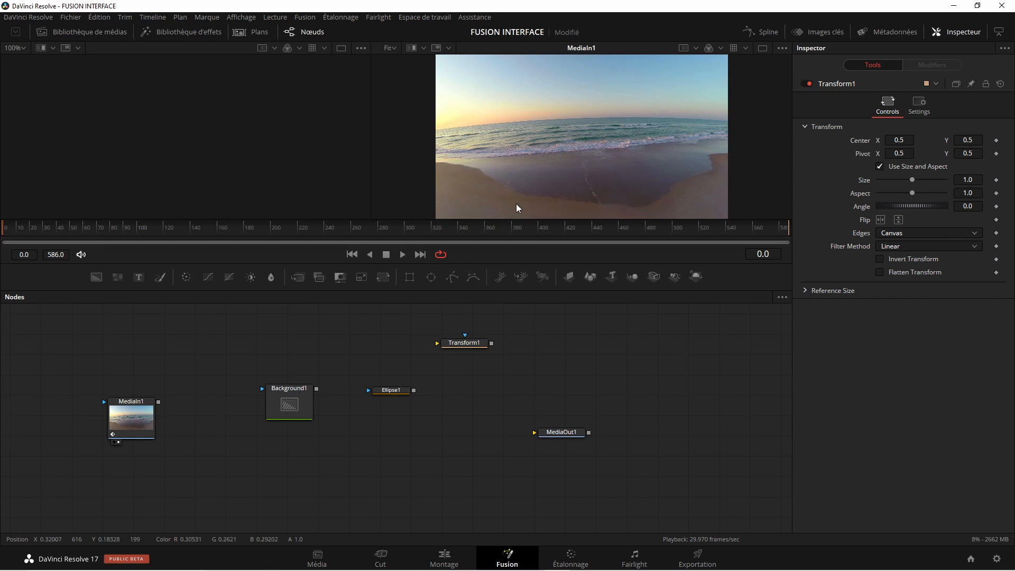
drag(302, 279, 469, 427)
drag(294, 427, 286, 396)
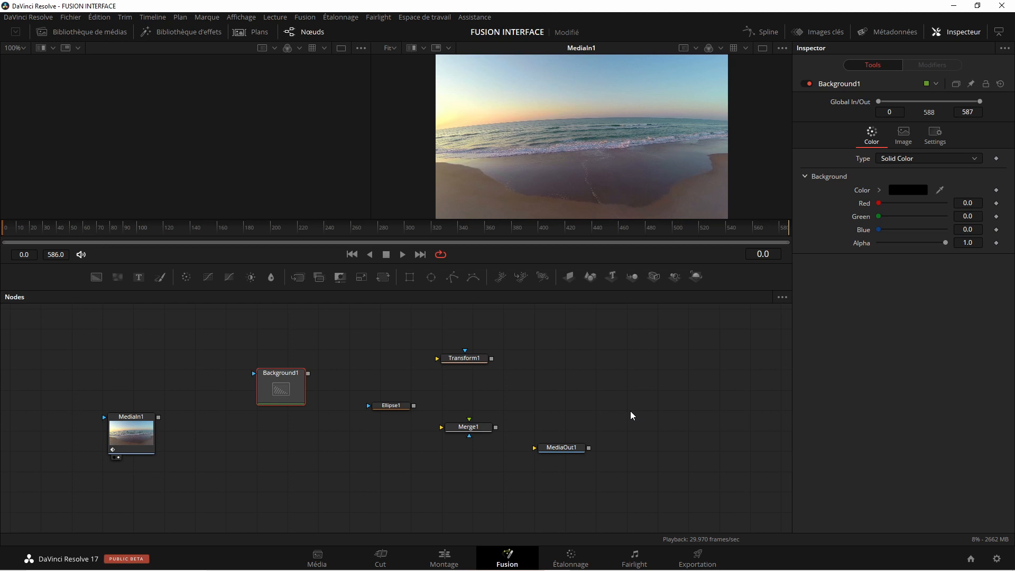
Connect Ellipse1 to Background1's effect mask input, moving MediaIn1 out of the way, and show Ellipse1 in the first viewer
drag(391, 405, 195, 369)
drag(143, 423, 668, 365)
drag(214, 373, 254, 373)
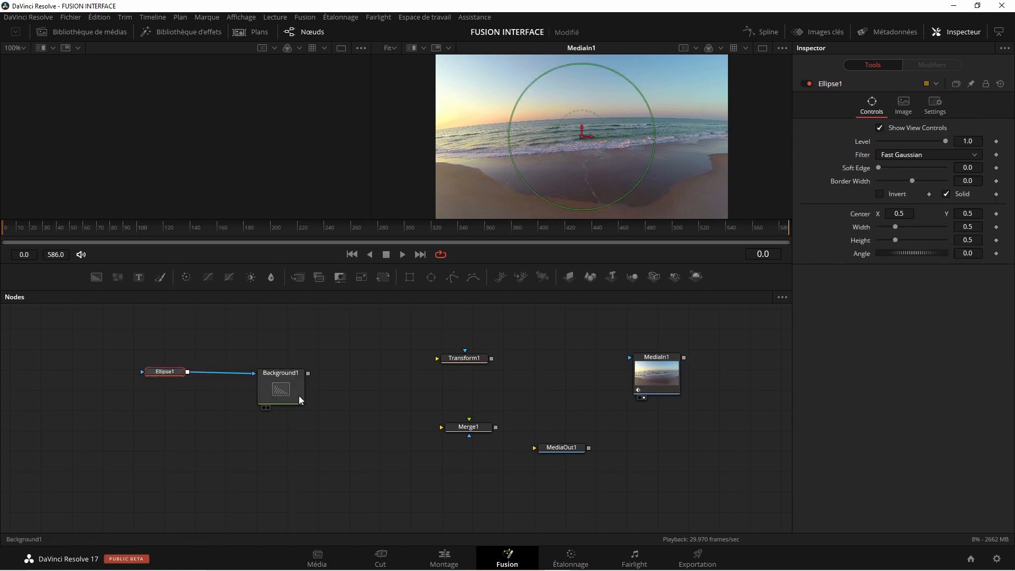
drag(165, 374, 133, 376)
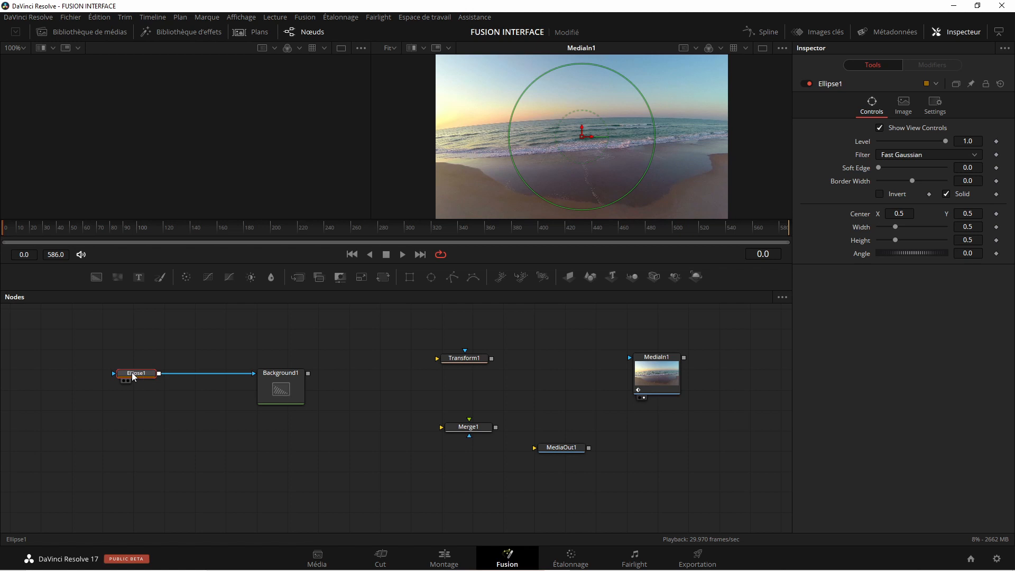
key(1)
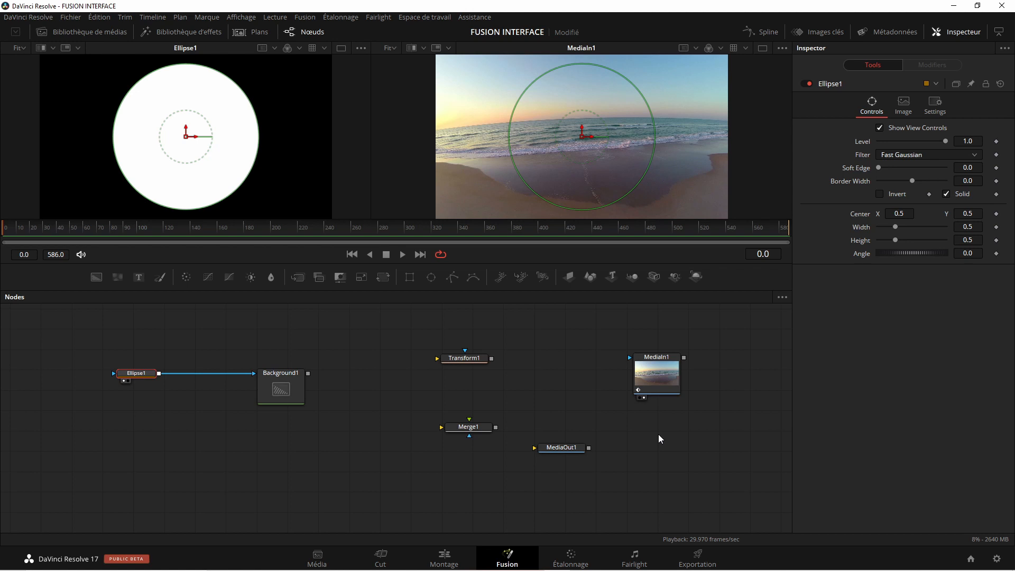
Reposition the unconnected Transform1 node in the free space between Background1 and Merge1
drag(464, 359, 389, 460)
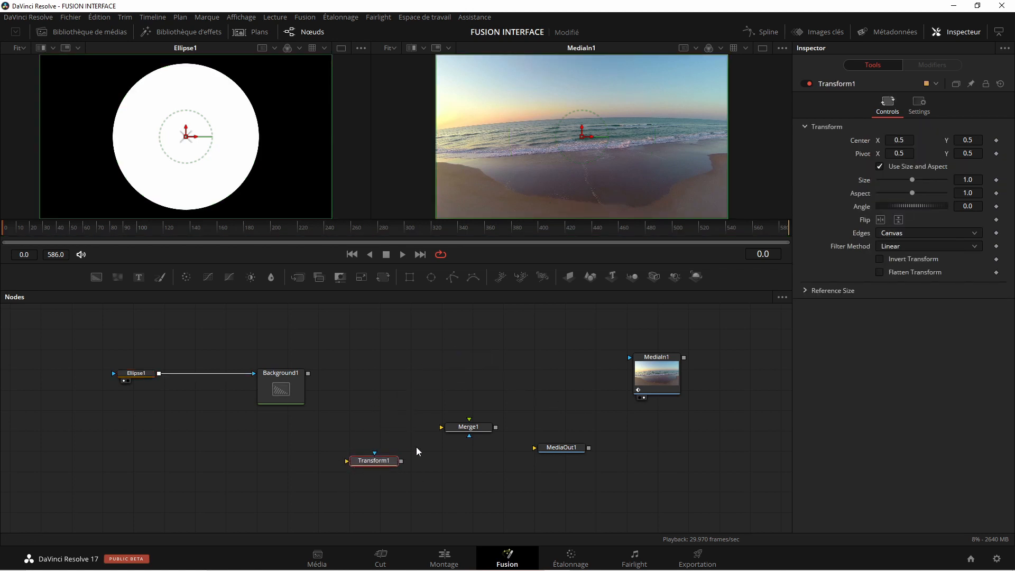
key(ctrl+s)
drag(376, 462, 376, 459)
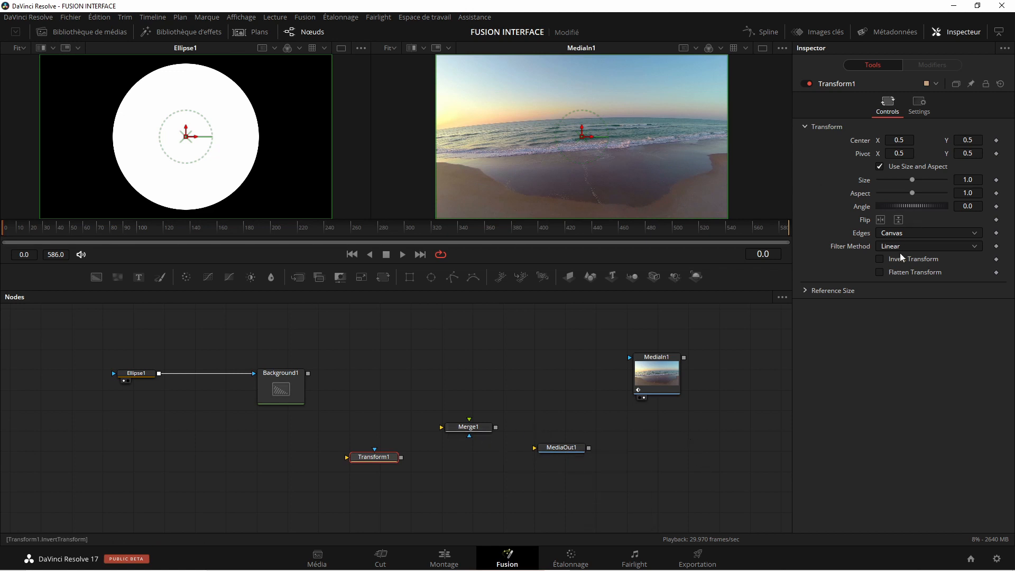
drag(387, 457, 382, 442)
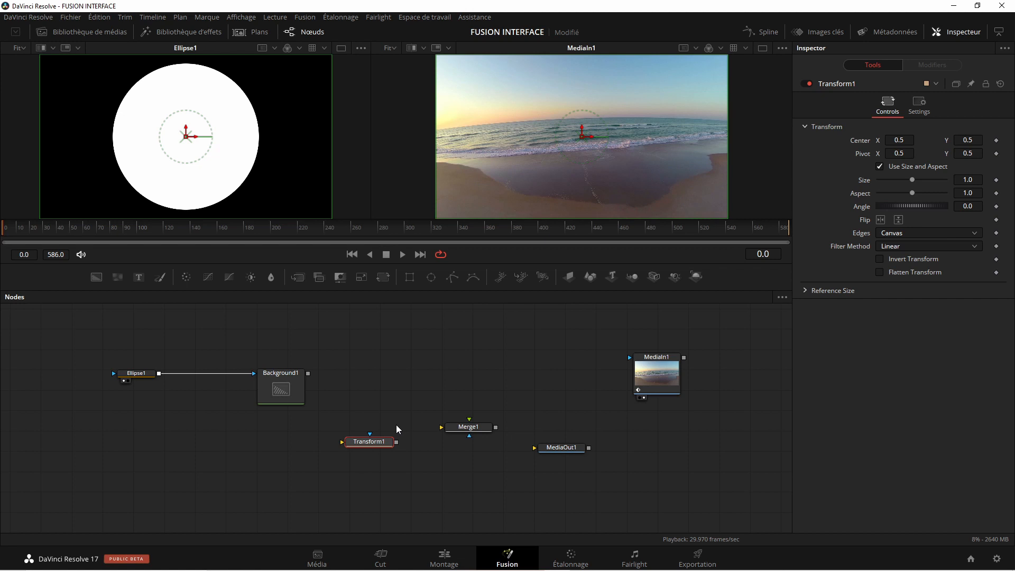
drag(385, 441, 377, 456)
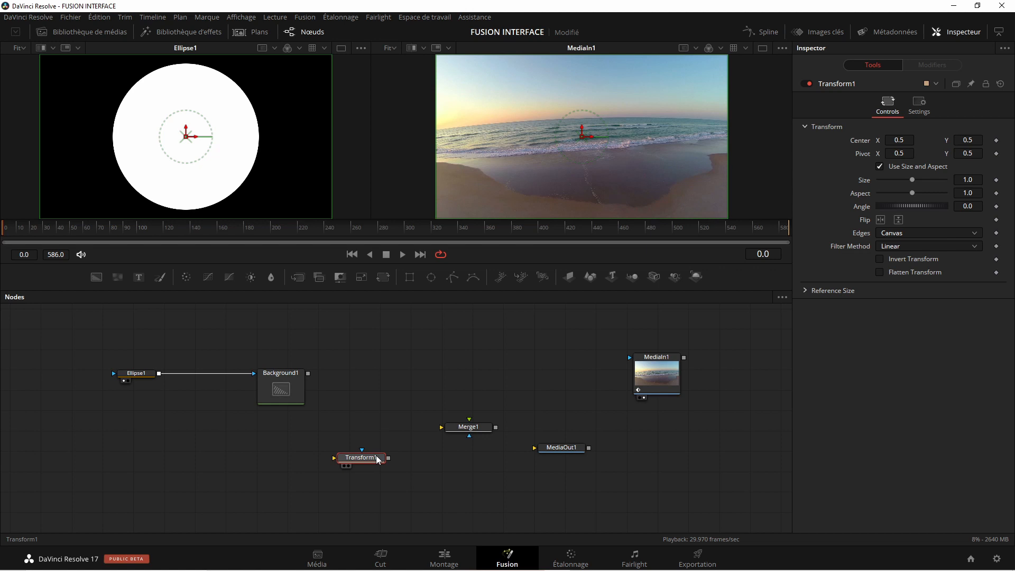
Move Background1 closer to Ellipse1, show it in the first viewer and set its solid color to #ffaa7f
drag(280, 390, 232, 389)
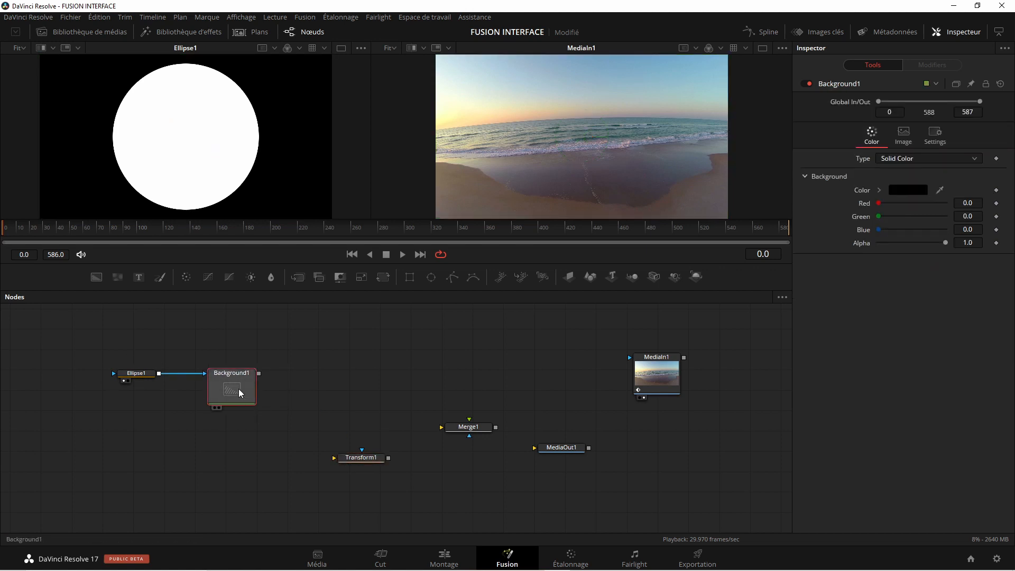
key(1)
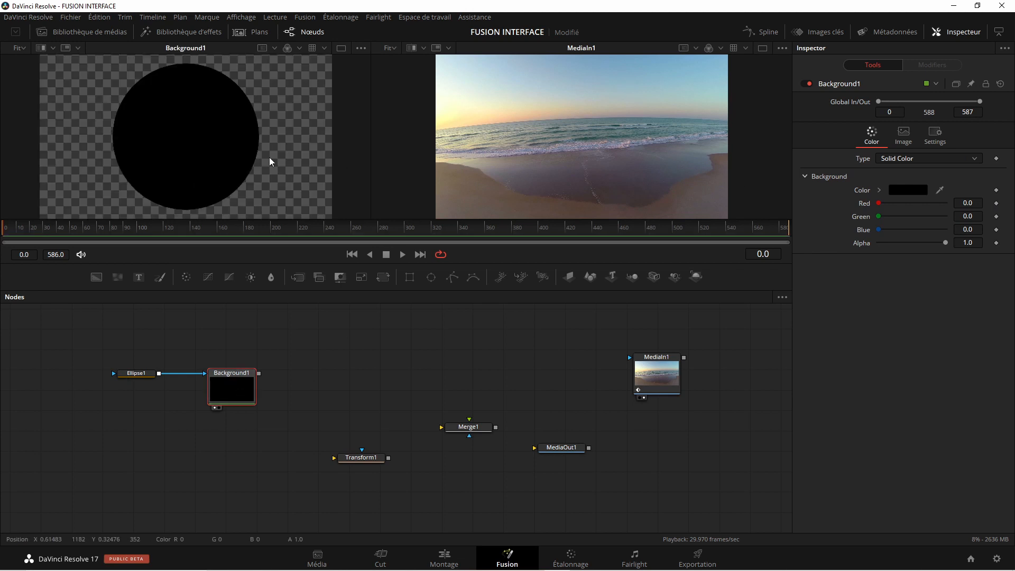
click(907, 190)
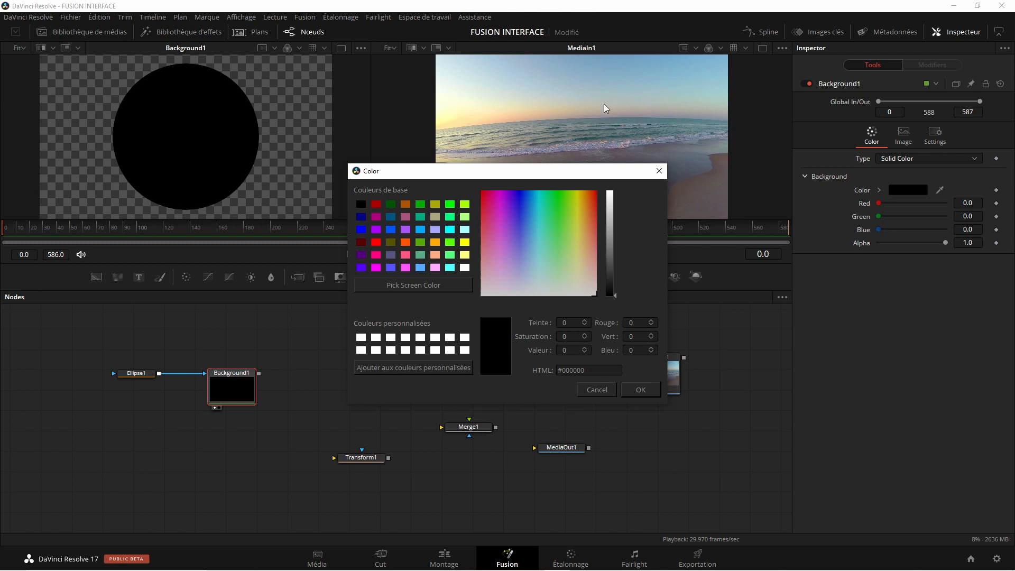
click(435, 255)
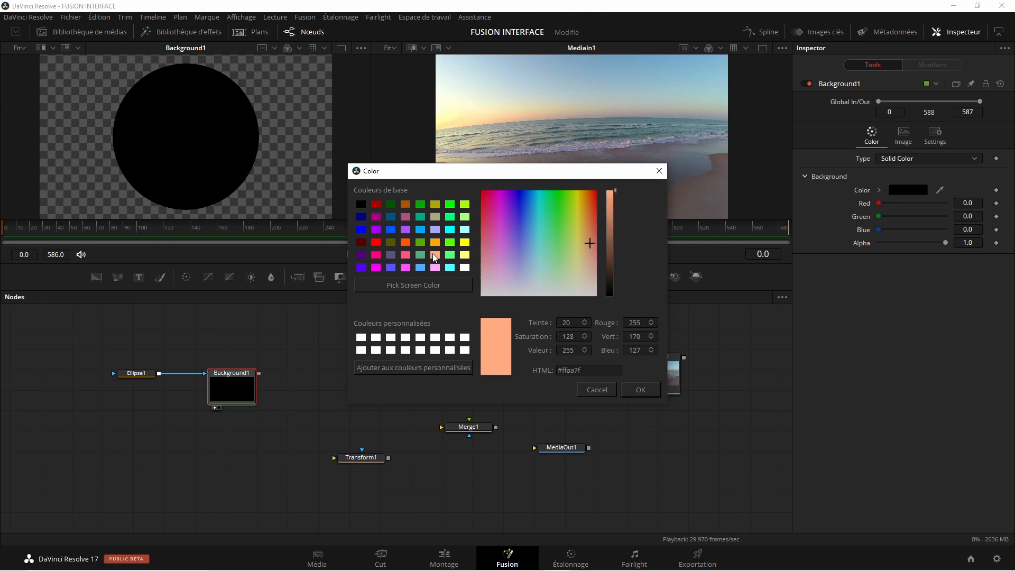
click(640, 389)
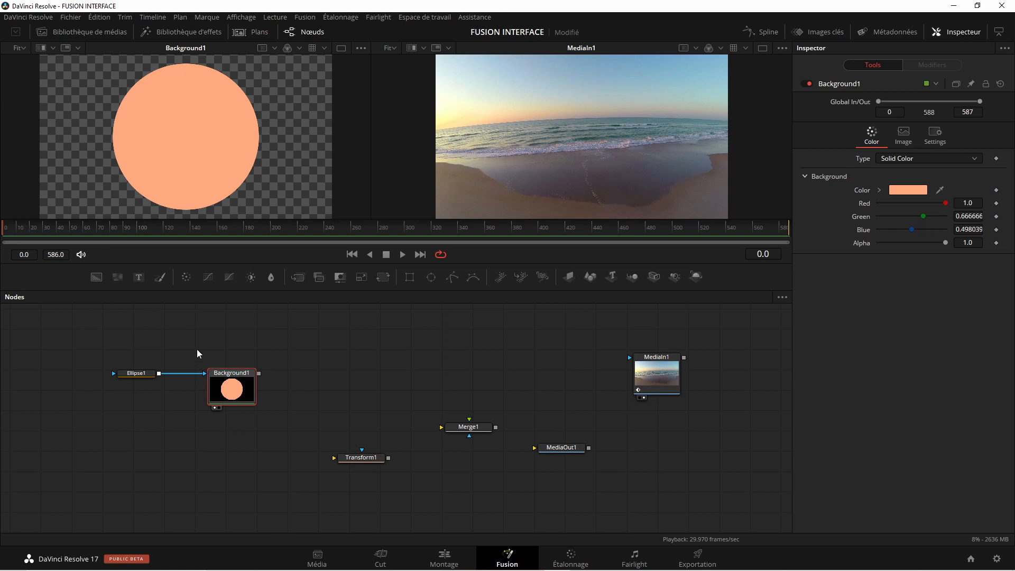
Connect Background1's output to Transform1, aligned beside it, and move MediaIn1 below Background1
drag(343, 457, 322, 397)
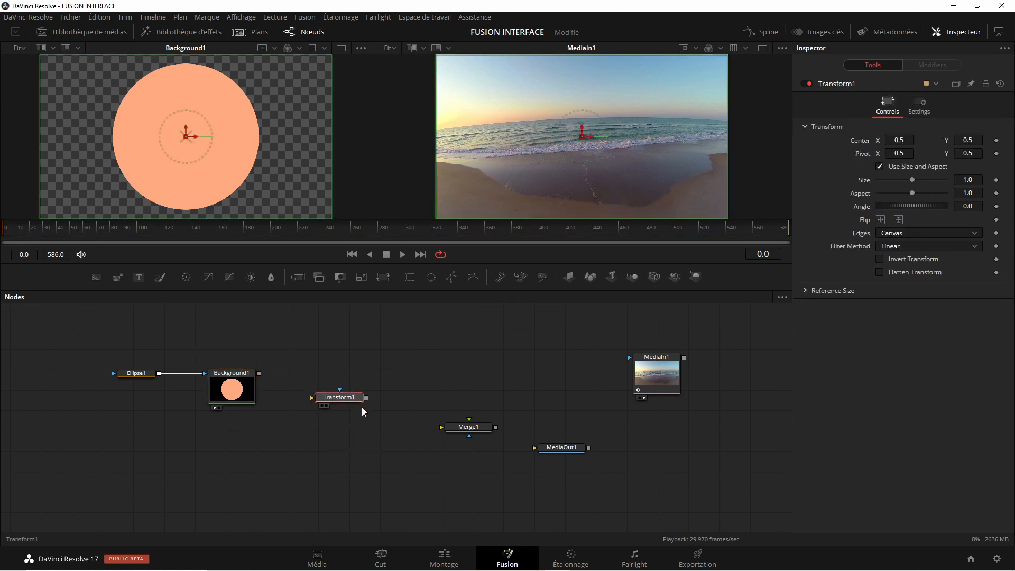
drag(259, 373, 343, 375)
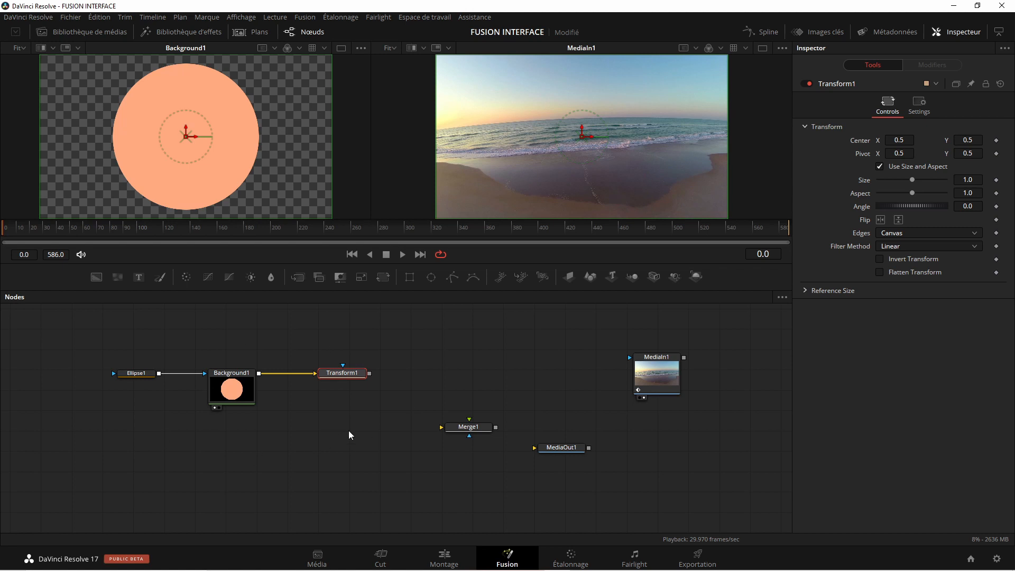
drag(662, 376, 595, 377)
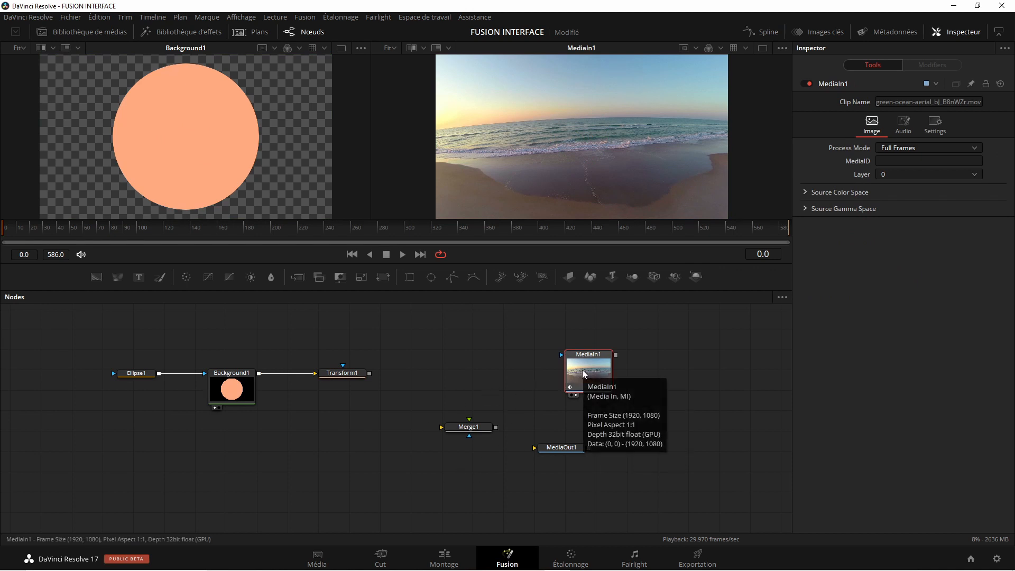
drag(584, 374, 213, 472)
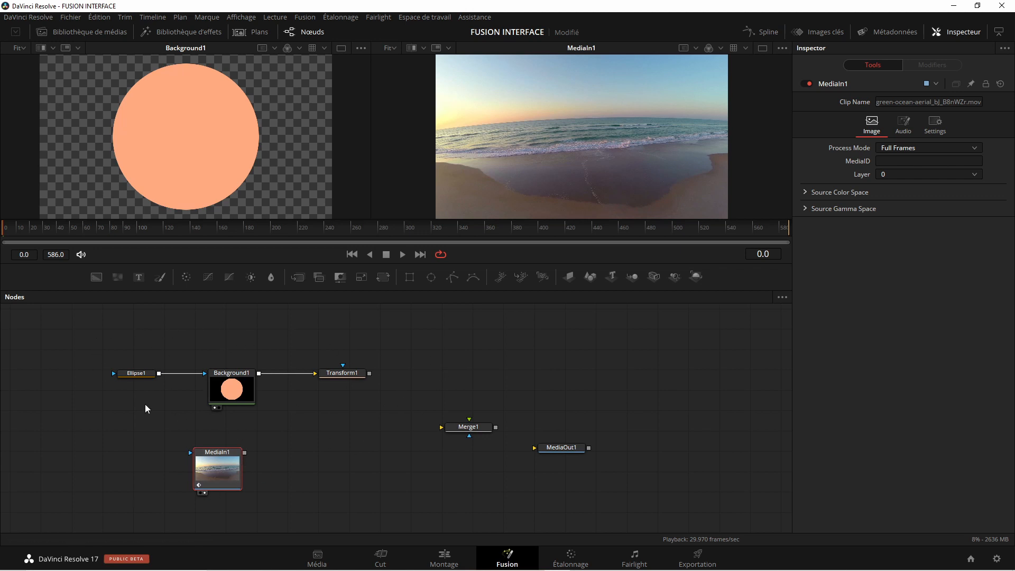
Group the Ellipse1, Background1 and Transform1 nodes and rename the group "ellipse"
drag(374, 334, 129, 398)
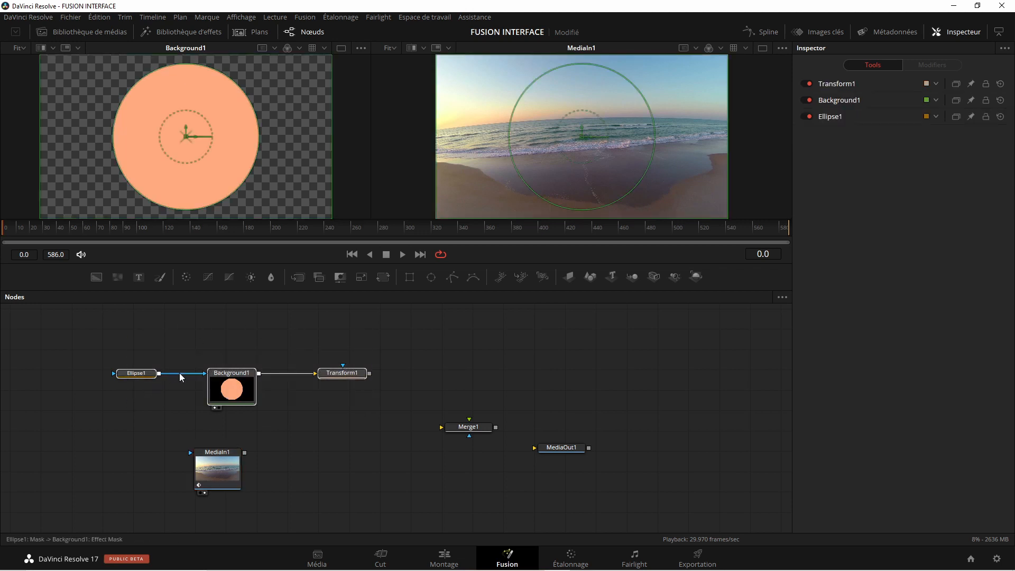
right_click(140, 374)
click(163, 184)
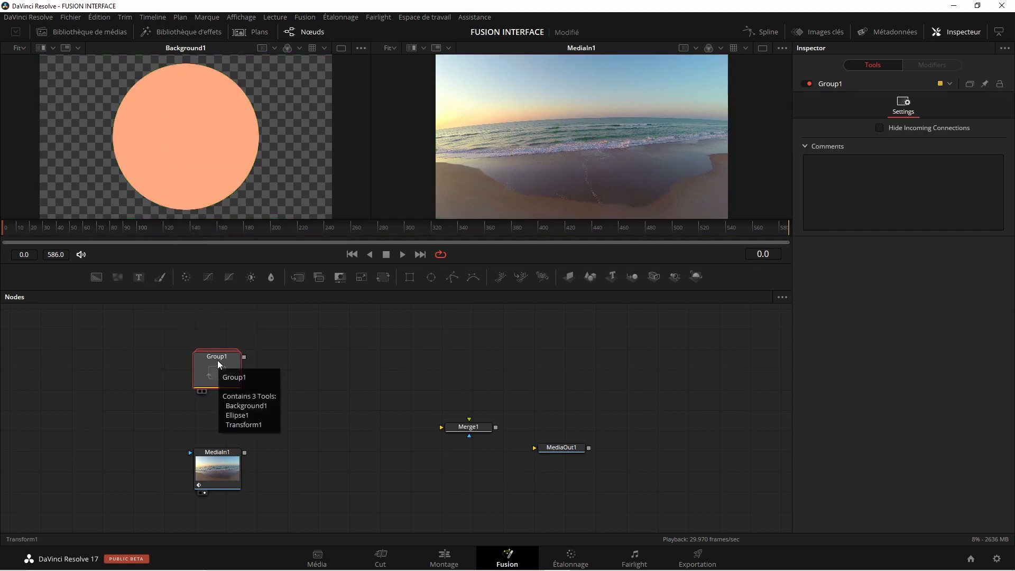
key(F2)
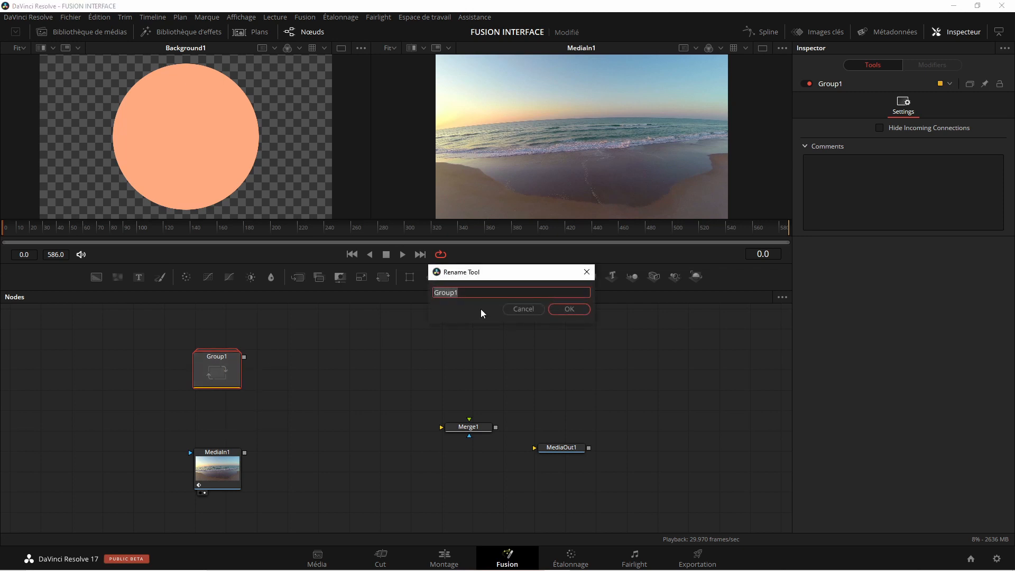
key(BackSpace)
click(571, 309)
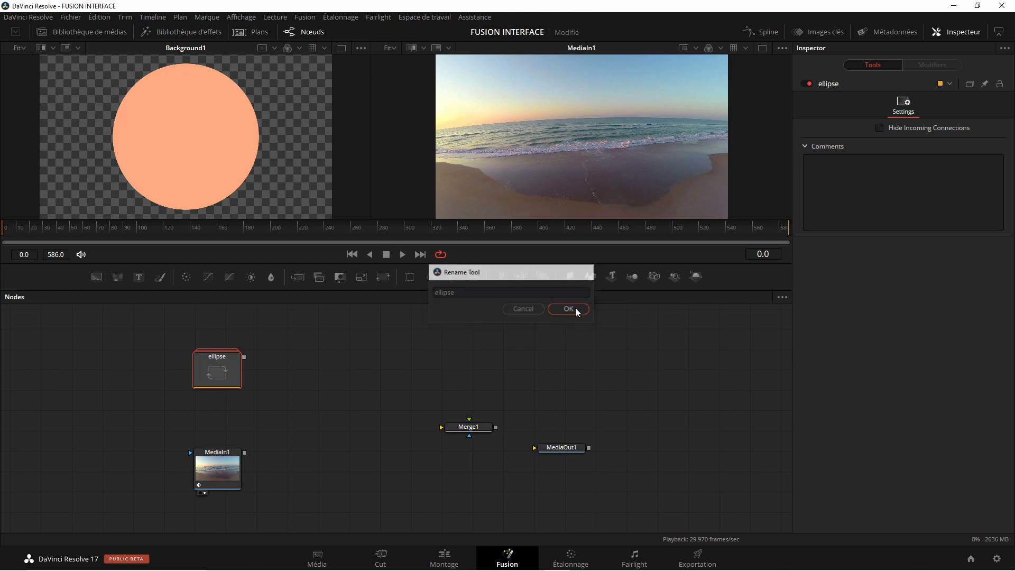
Move Merge1 closer to the sources, then connect MediaIn1 to its background input and the ellipse group to its foreground input
click(229, 464)
drag(467, 431, 347, 417)
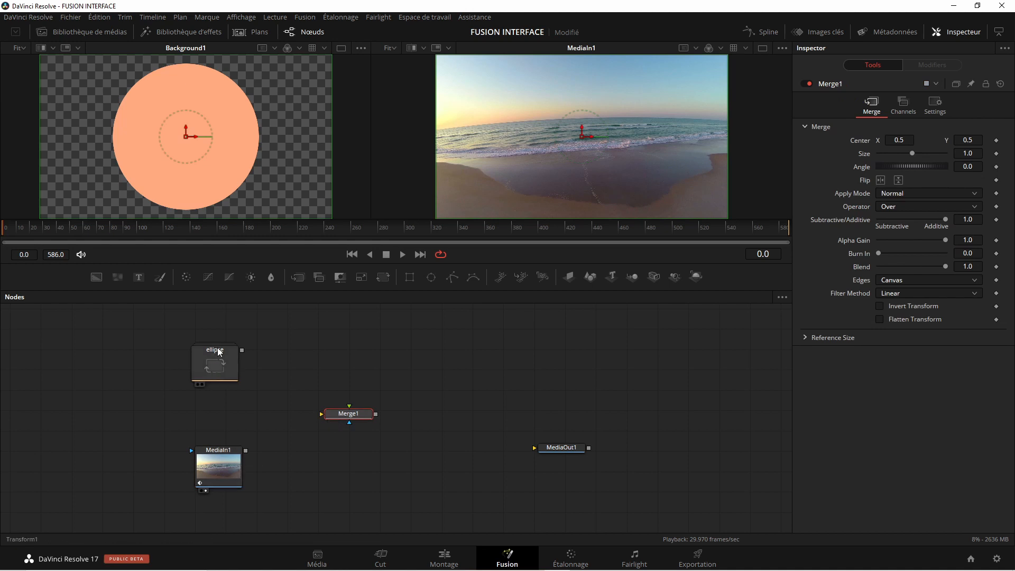
mouse_move(219, 352)
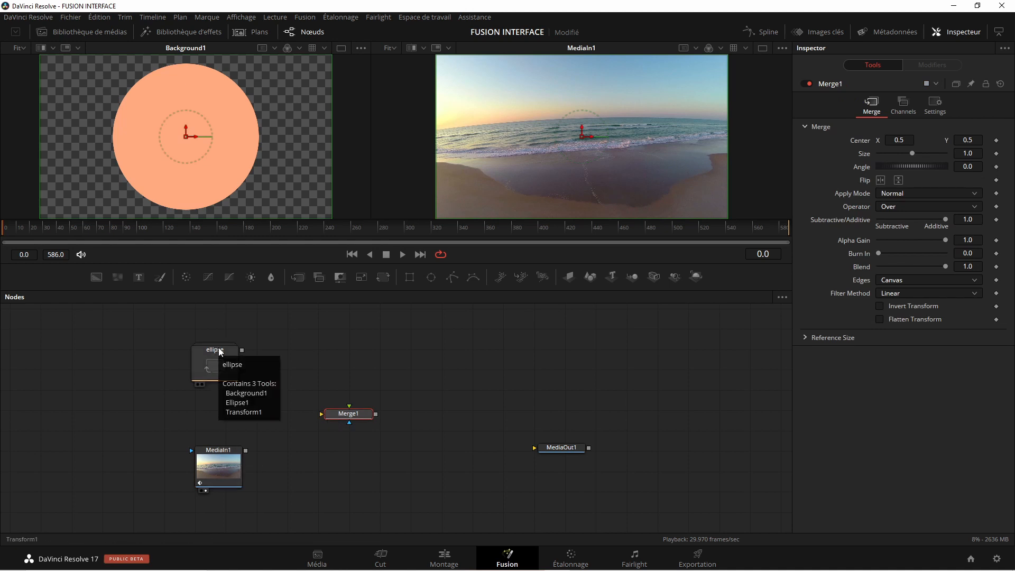
mouse_move(217, 467)
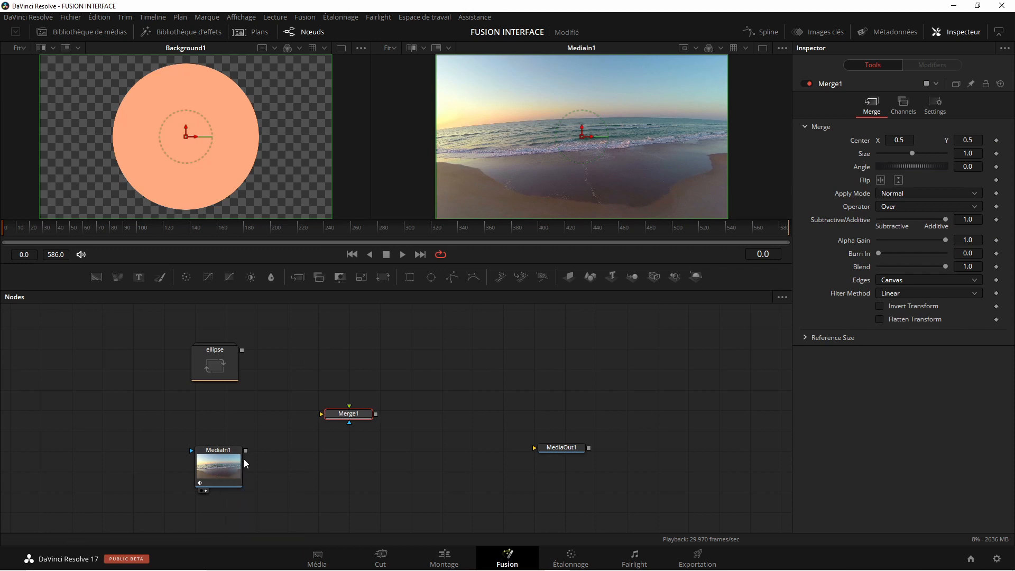
drag(248, 452, 321, 414)
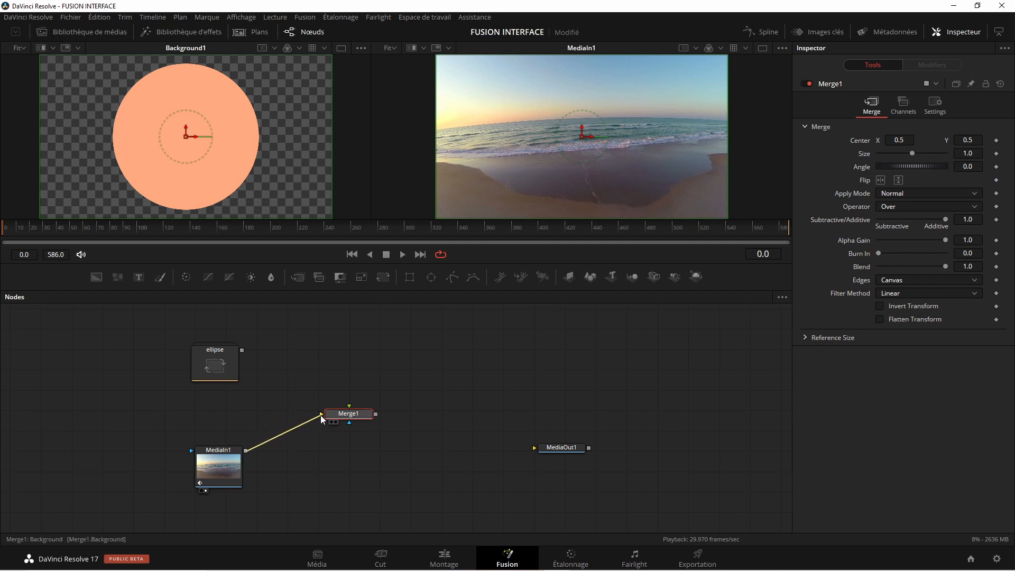
drag(242, 350, 348, 406)
Place the ellipse group above Merge1 and show Merge1's composite in the first viewer
drag(222, 370, 341, 348)
click(352, 417)
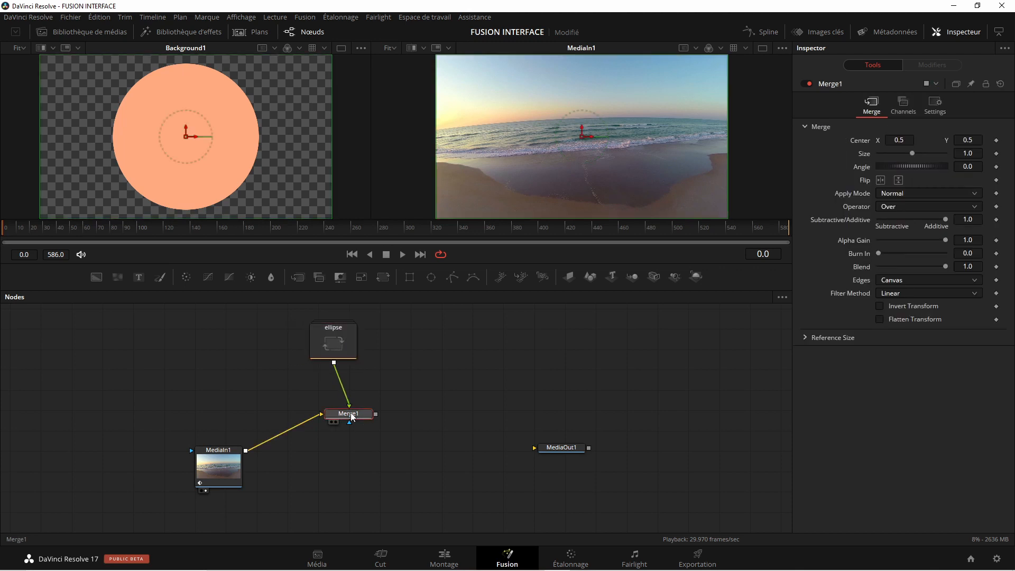
key(1)
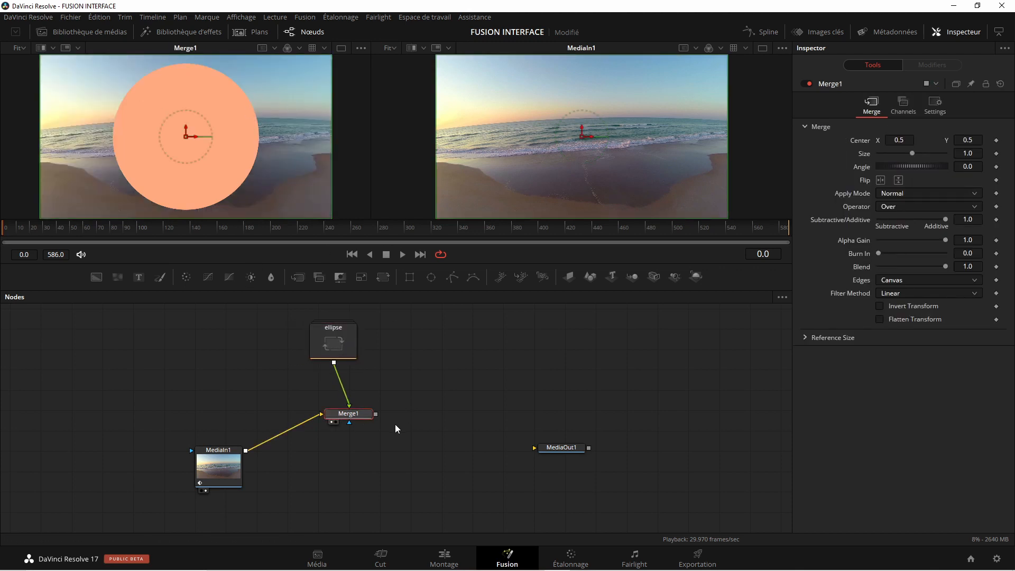
Connect Merge1's output to MediaOut1 and line up MediaIn1 and Merge1 in the same row as MediaOut1
drag(377, 415, 559, 451)
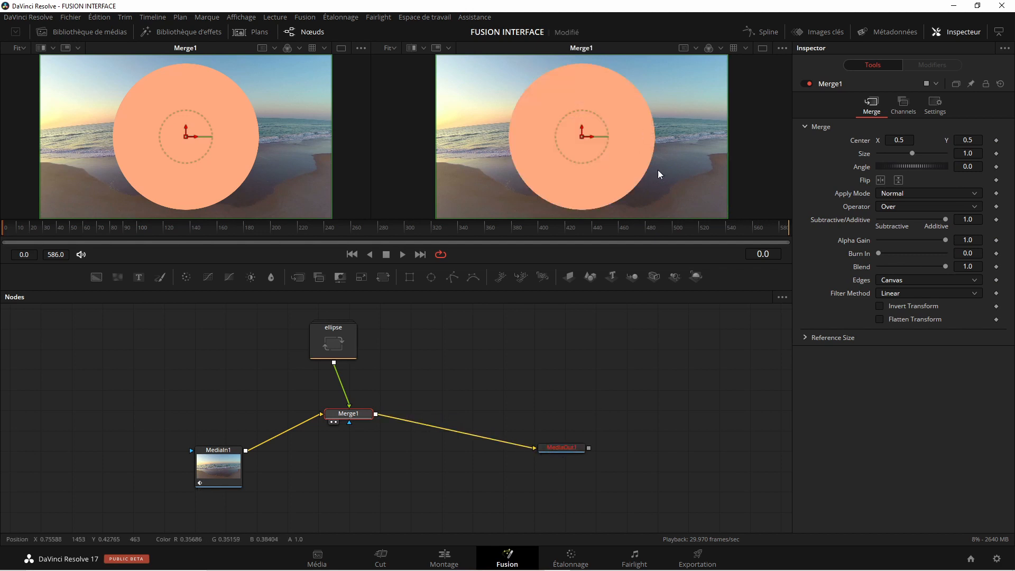
drag(361, 416, 367, 450)
drag(221, 461, 211, 458)
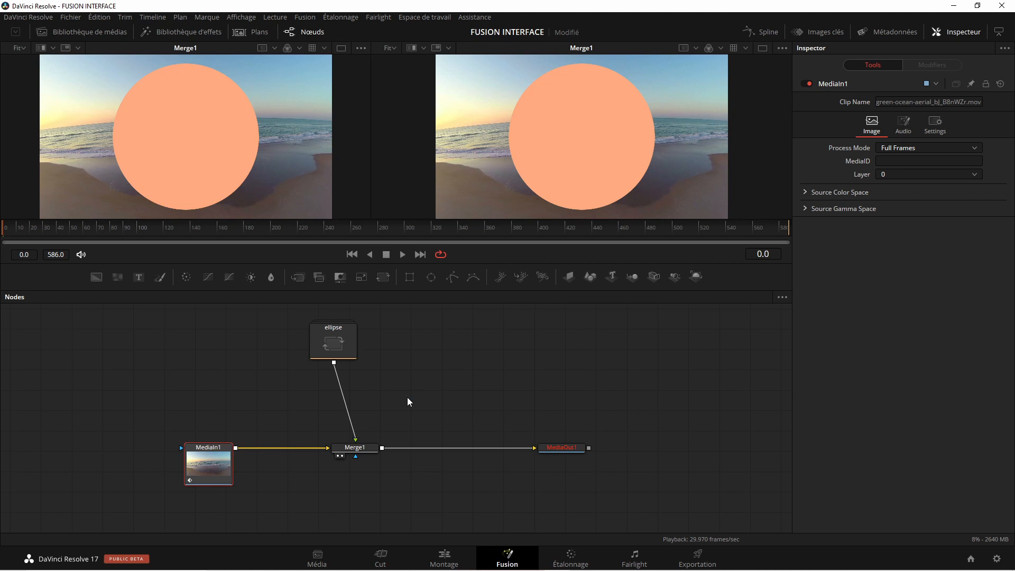
Ungroup the "ellipse" group and shift its three nodes so Transform1 sits above Merge1
mouse_move(338, 341)
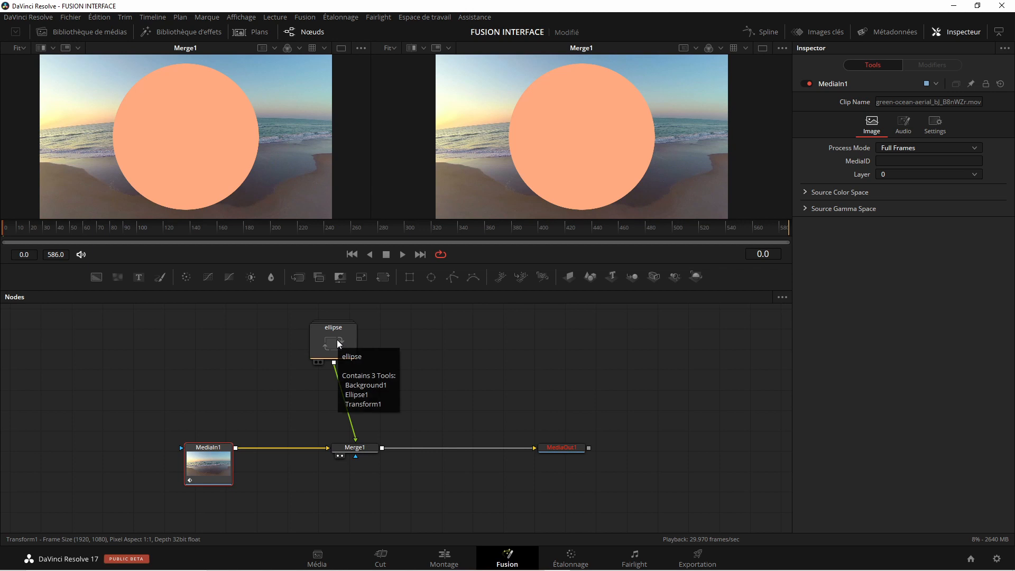
right_click(338, 340)
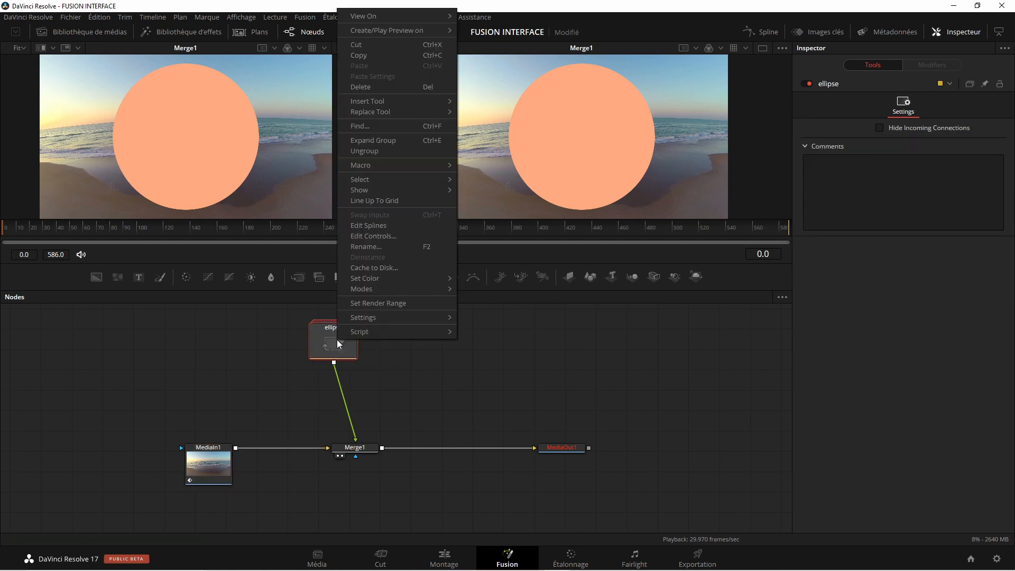
click(365, 151)
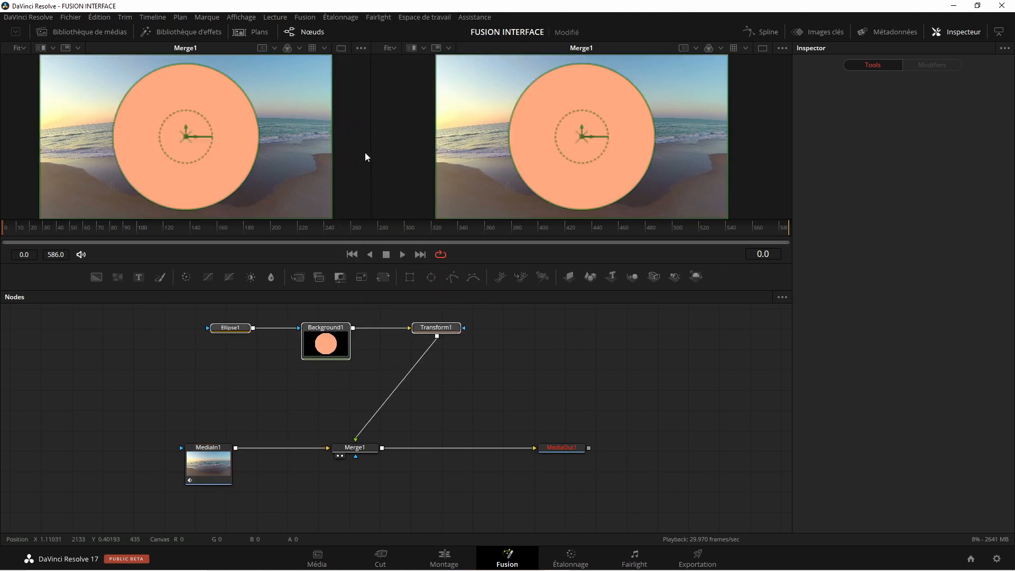
drag(333, 337, 240, 337)
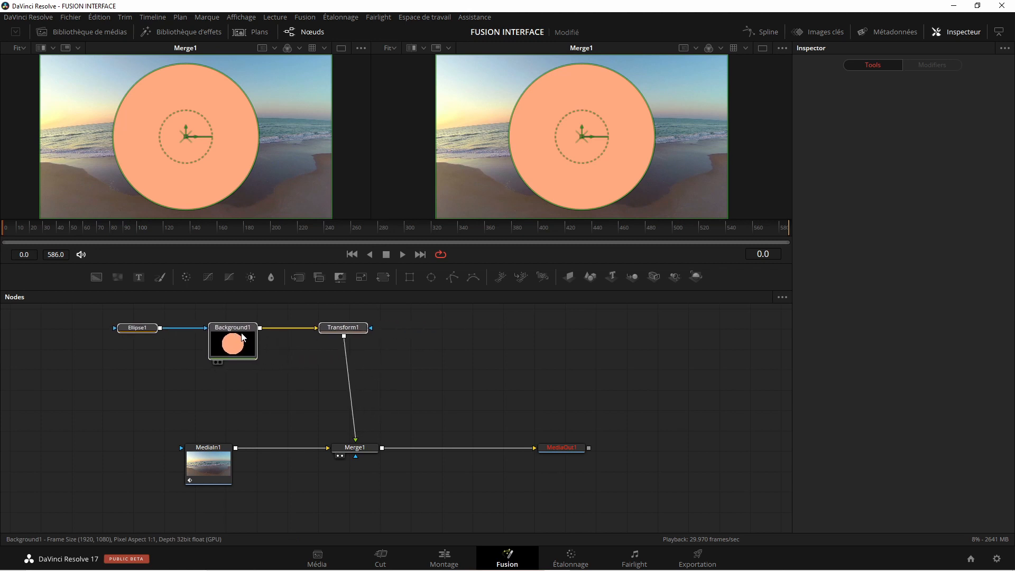
Show Transform1 in the first viewer and MediaOut1 in the second viewer
click(351, 332)
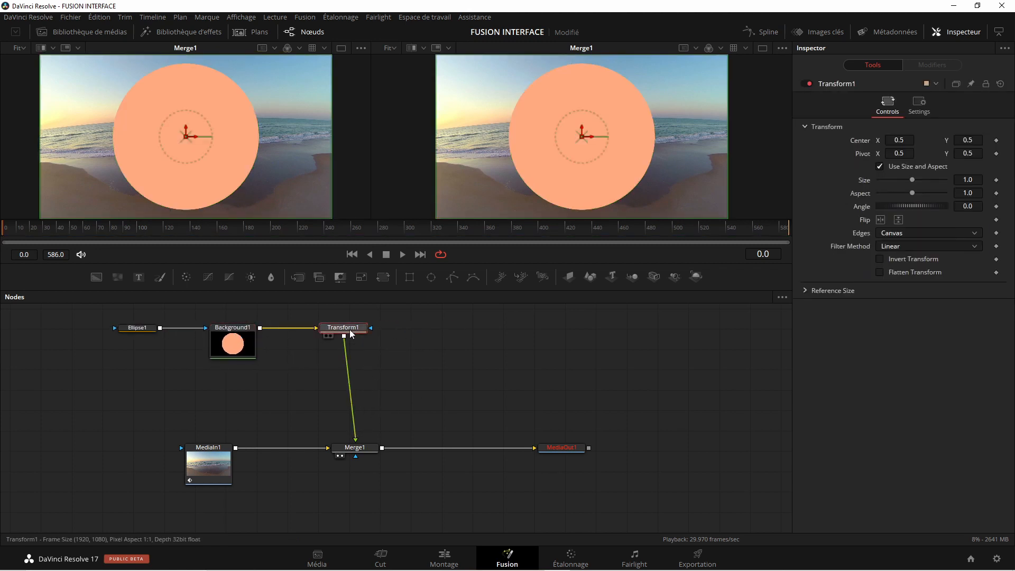
click(818, 32)
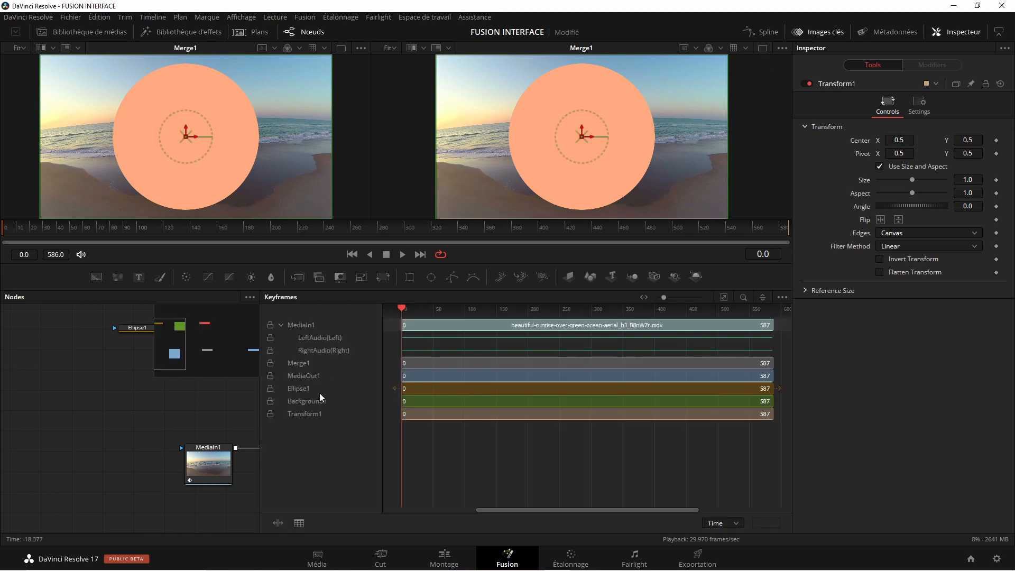
click(818, 34)
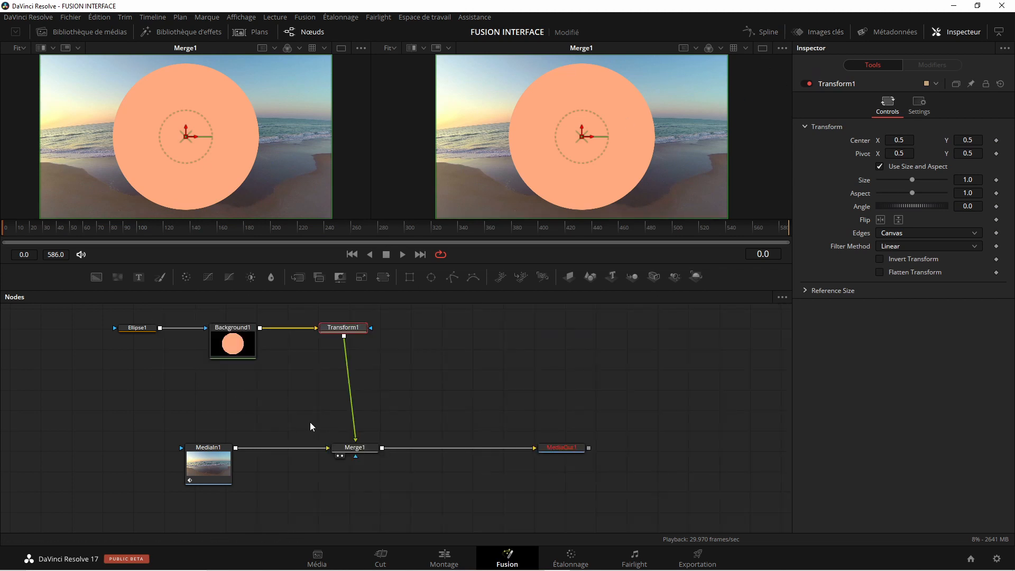
key(1)
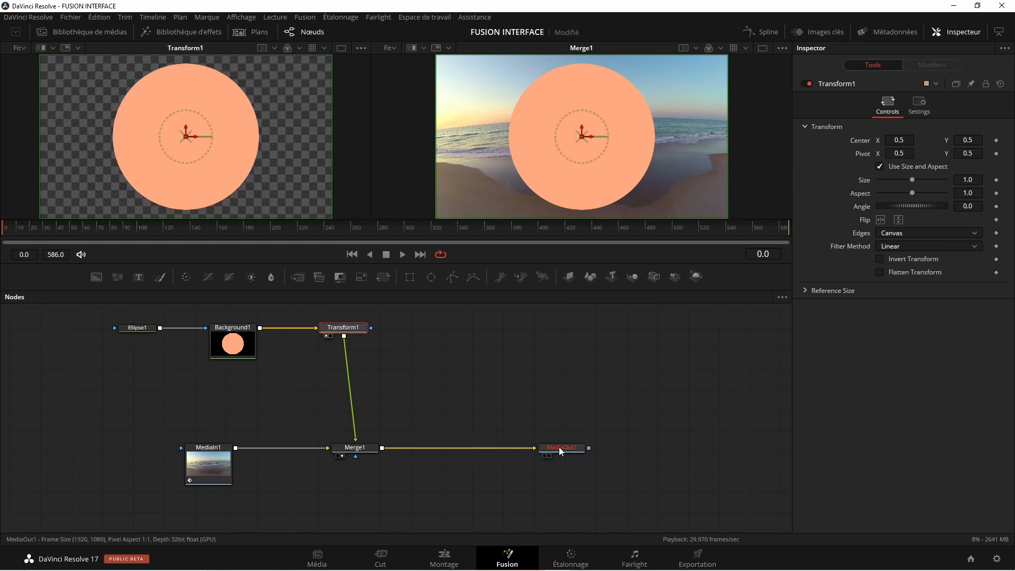
key(2)
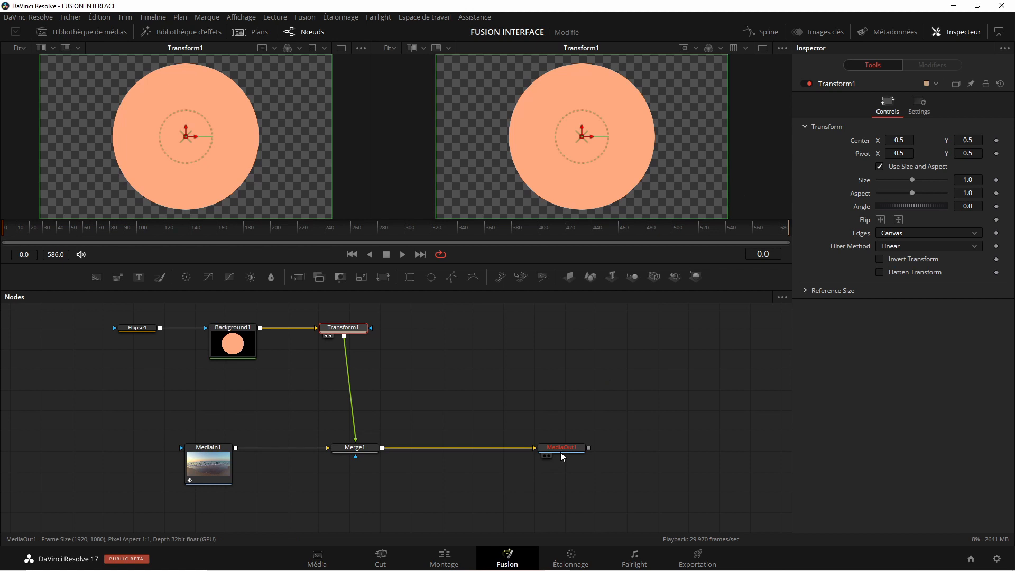
key(2)
key(2)
click(566, 449)
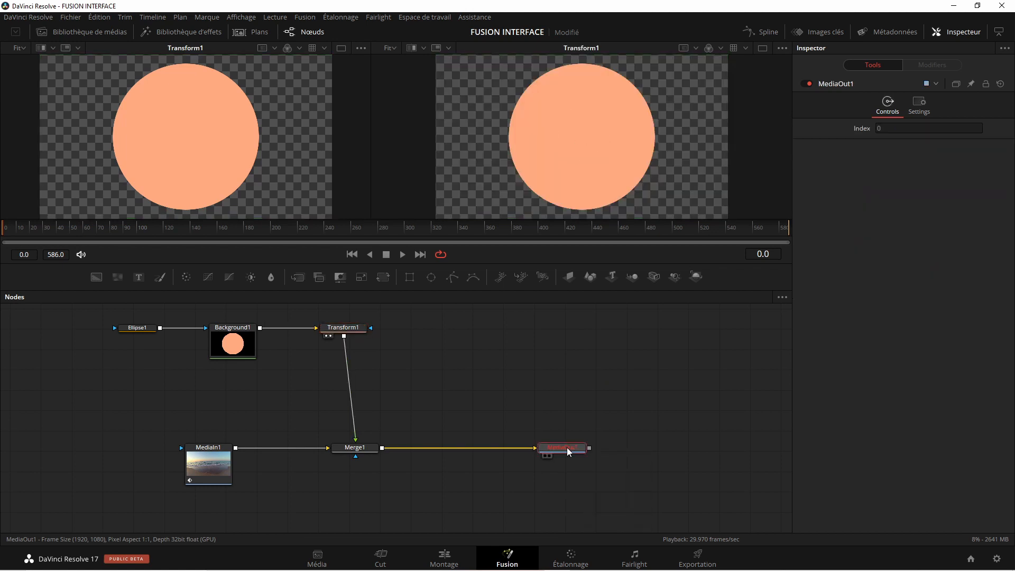
key(2)
Display the Keyframes editor and collapse MediaIn1's audio channels
click(820, 32)
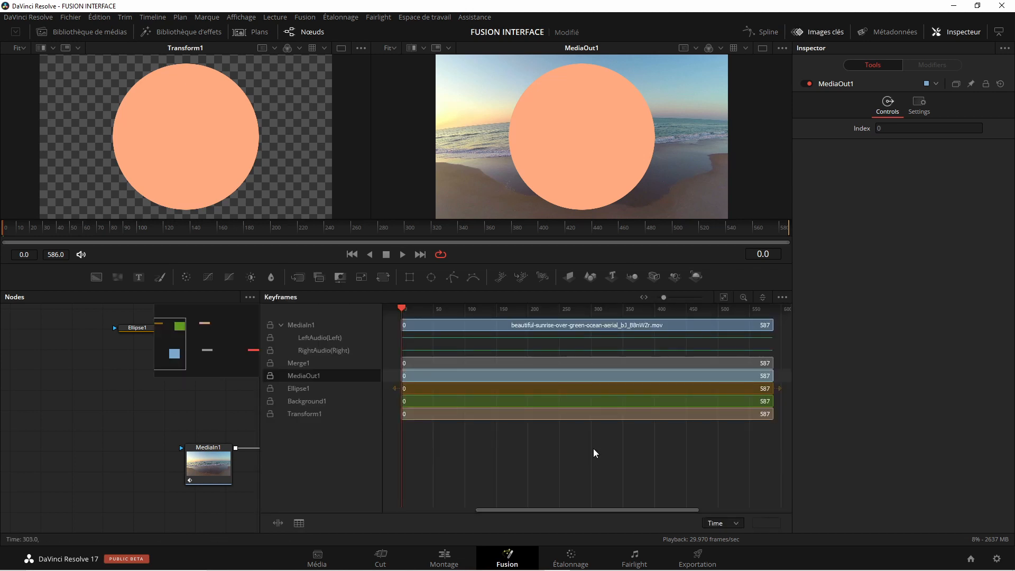
click(819, 31)
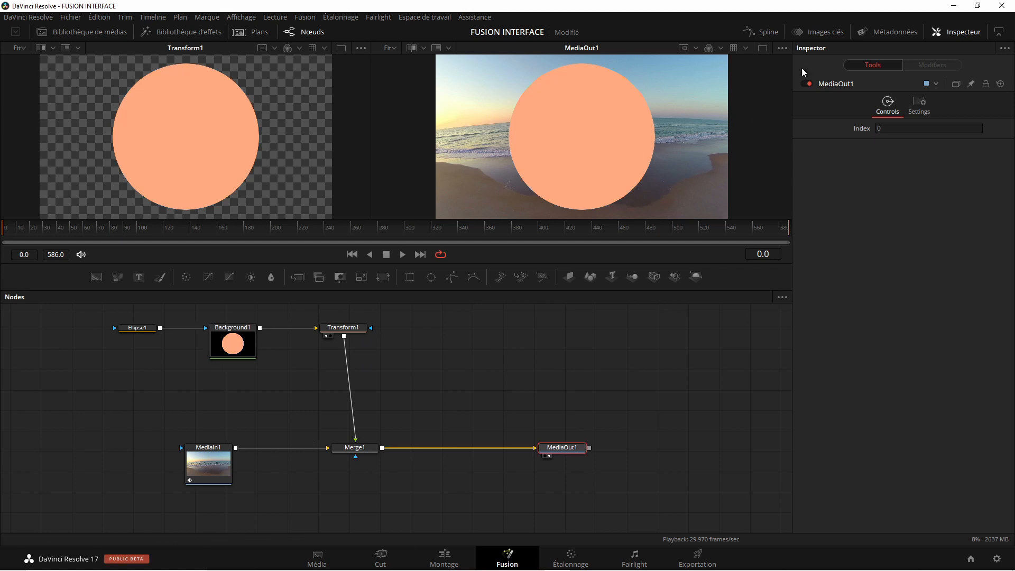
click(818, 34)
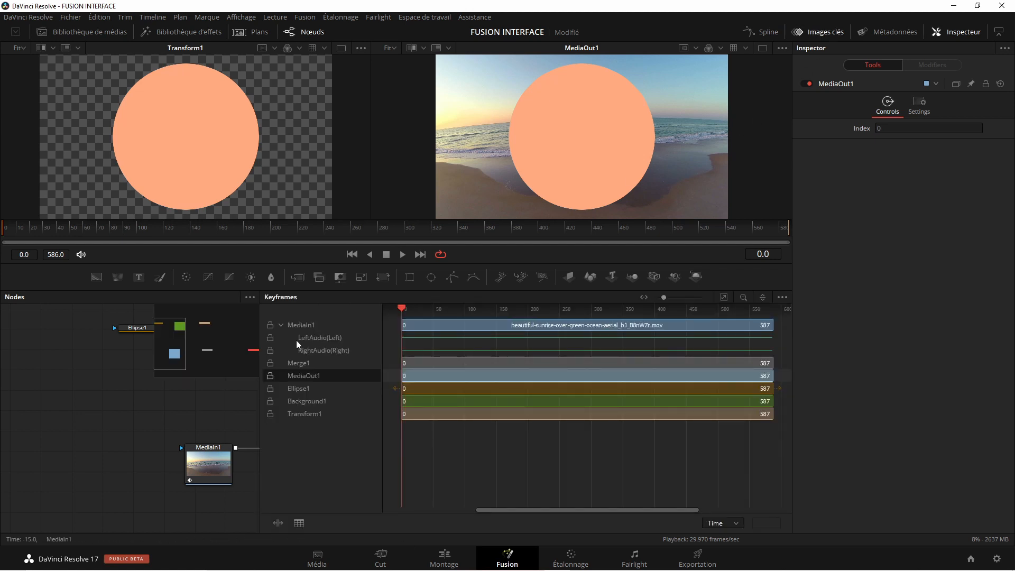
click(281, 325)
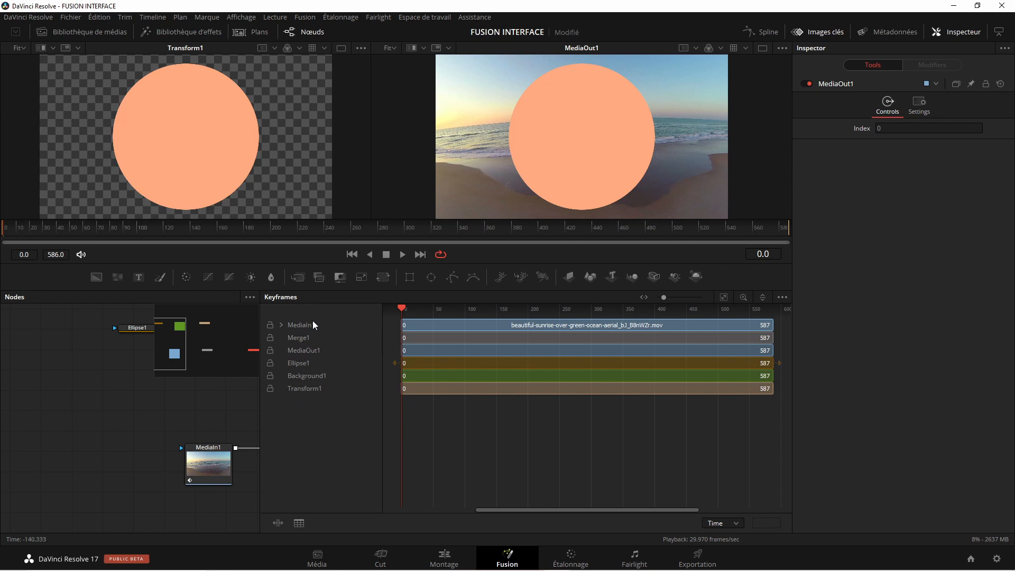
right_click(212, 459)
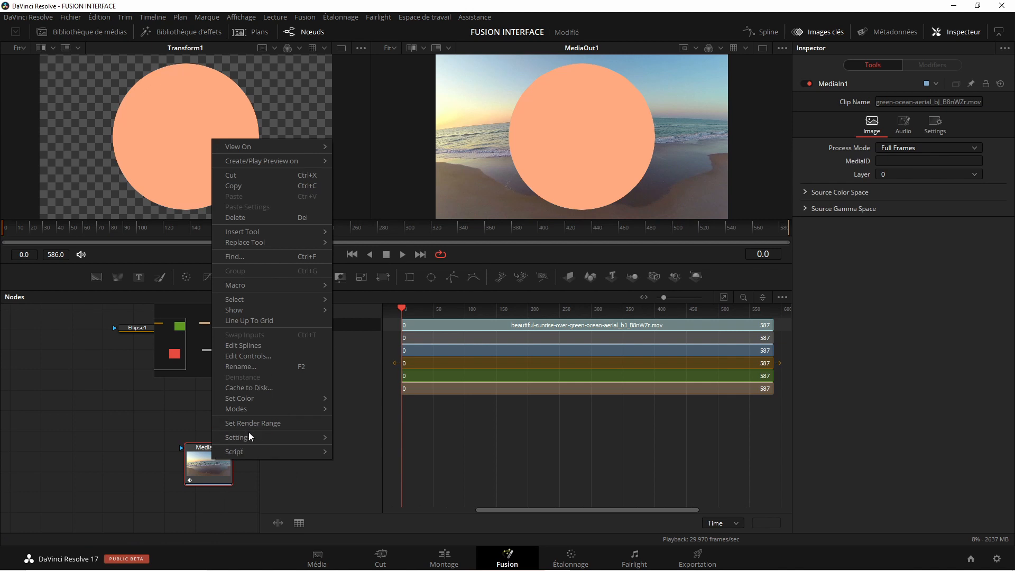
click(131, 423)
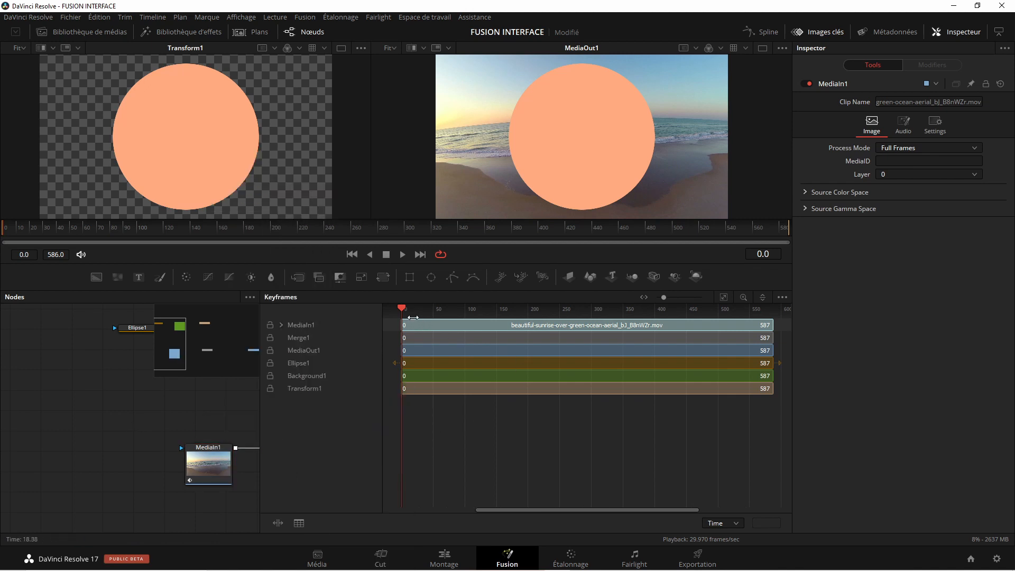
Fit the full clip range in the Keyframes editor and play the composition from the start to frame 60
drag(664, 297, 698, 299)
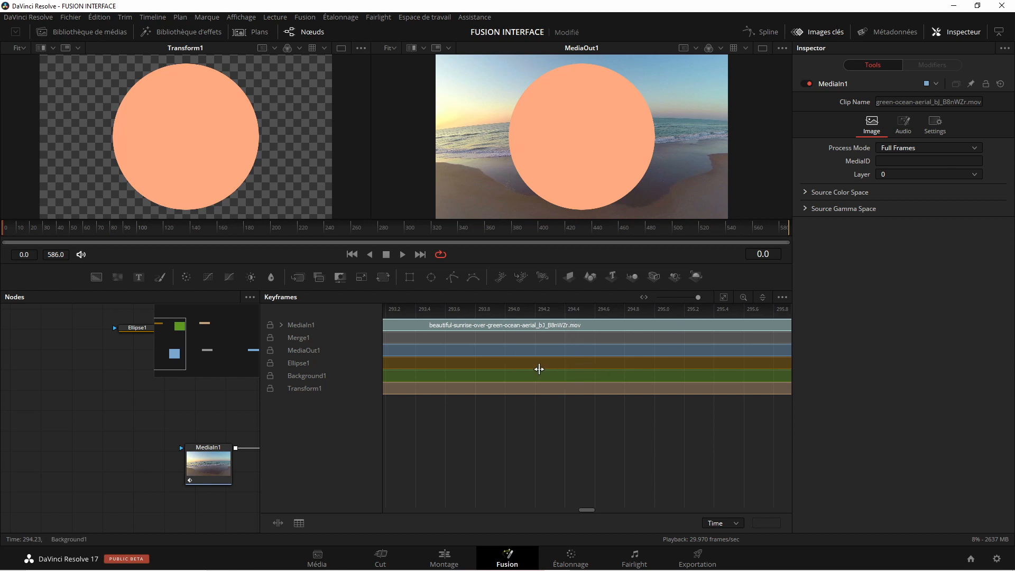
click(725, 297)
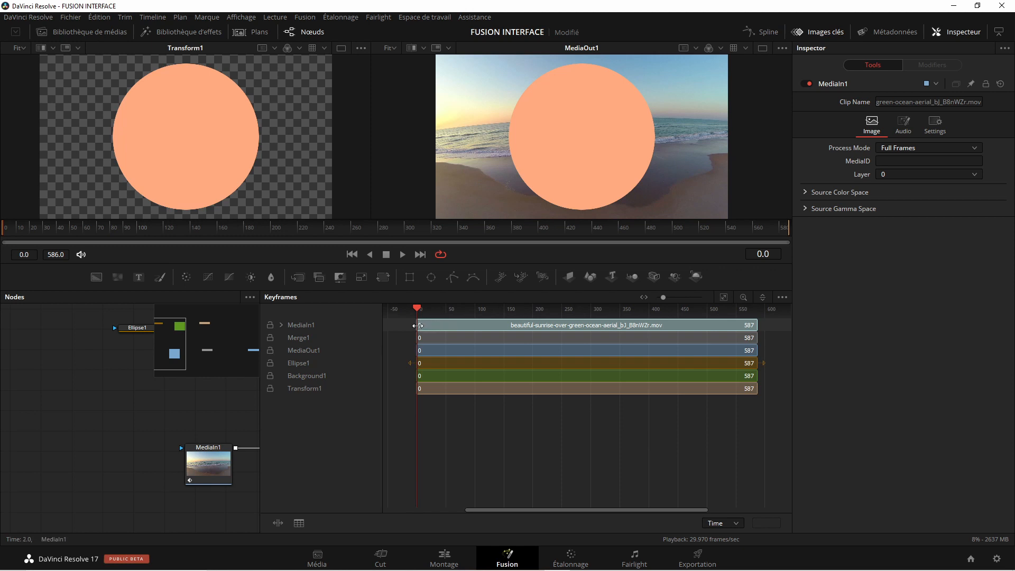
key(space)
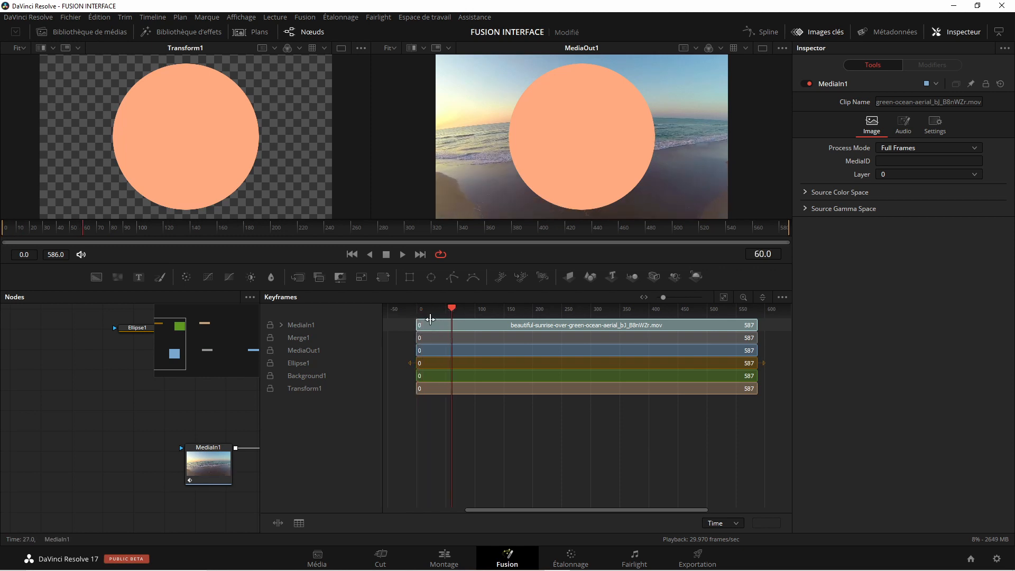
mouse_move(417, 324)
mouse_down()
mouse_move(436, 325)
mouse_move(417, 325)
mouse_up()
Trim the Ellipse1 segment to start at frame 63 and end at frame 358, with the playhead at frame 63
drag(418, 364, 456, 367)
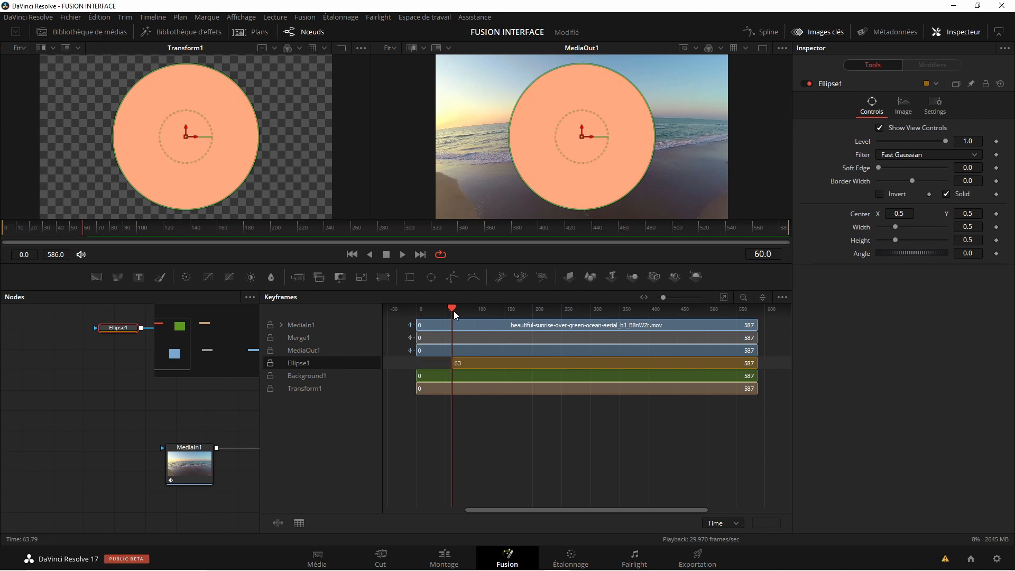
mouse_move(452, 308)
mouse_down()
mouse_move(416, 311)
mouse_move(452, 312)
mouse_up()
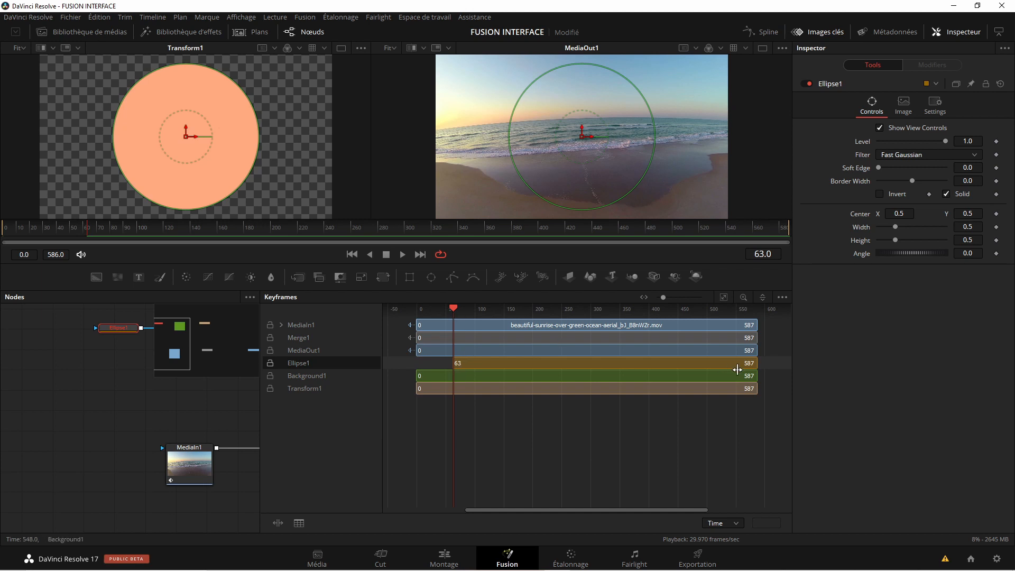
drag(757, 363, 625, 363)
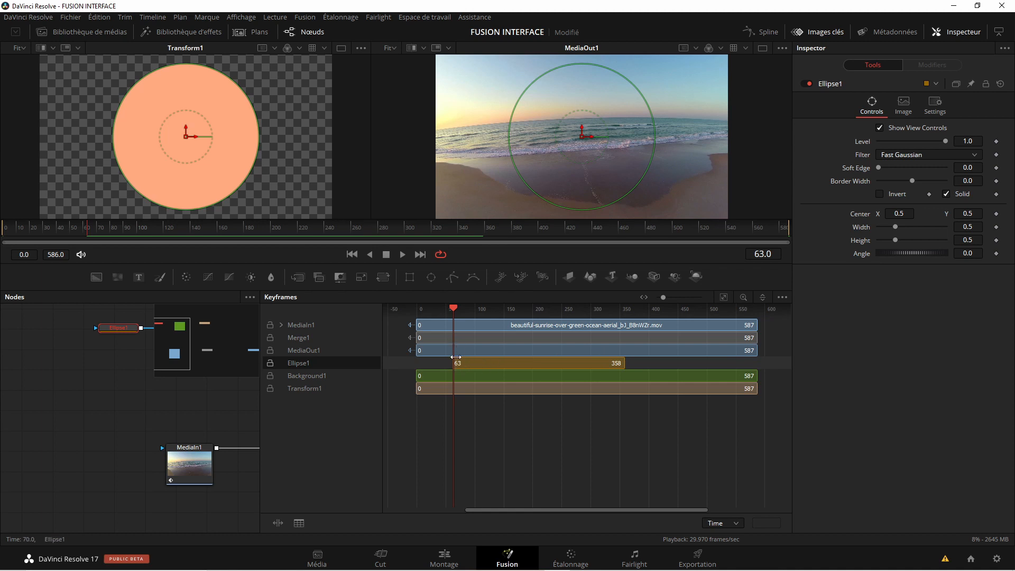
Extend the Ellipse1 segment back to frames 0 through 587, moving the playhead to about frame 110
key(ctrl+s)
drag(625, 362, 748, 361)
drag(454, 309, 480, 308)
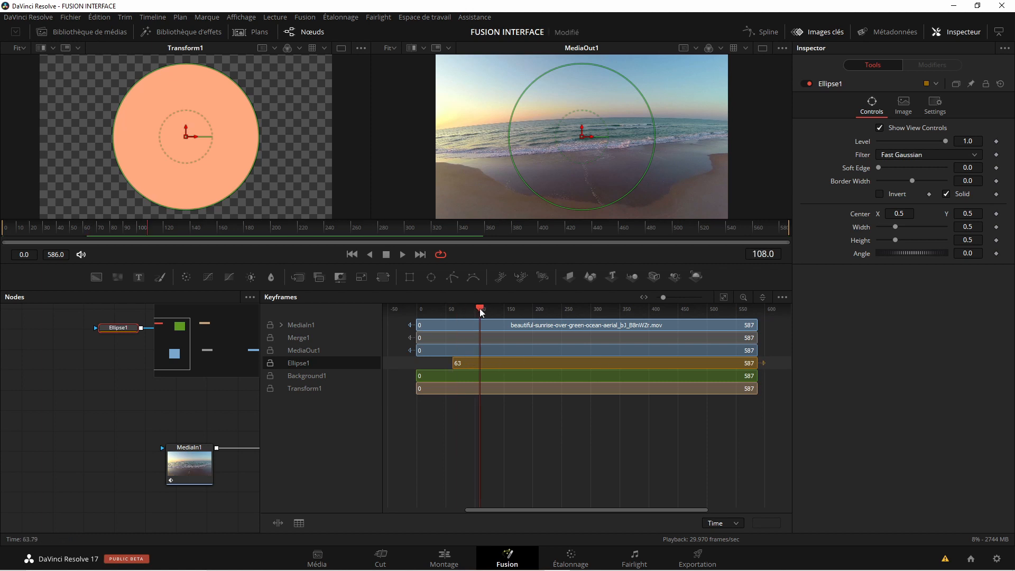
drag(453, 362, 417, 363)
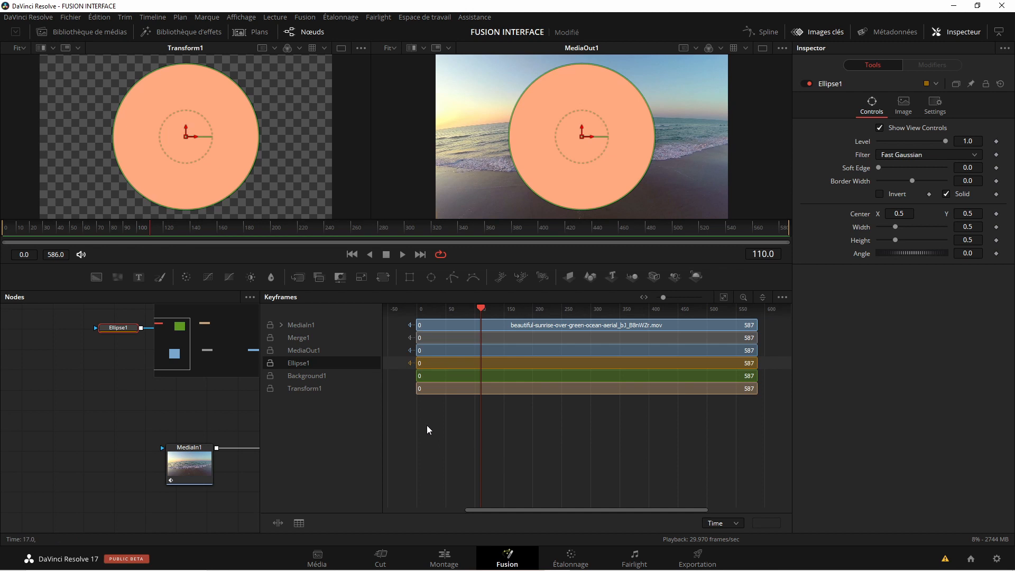
Select Transform1 and examine the Keyframes editor's sort-order and display options without changing them
click(316, 390)
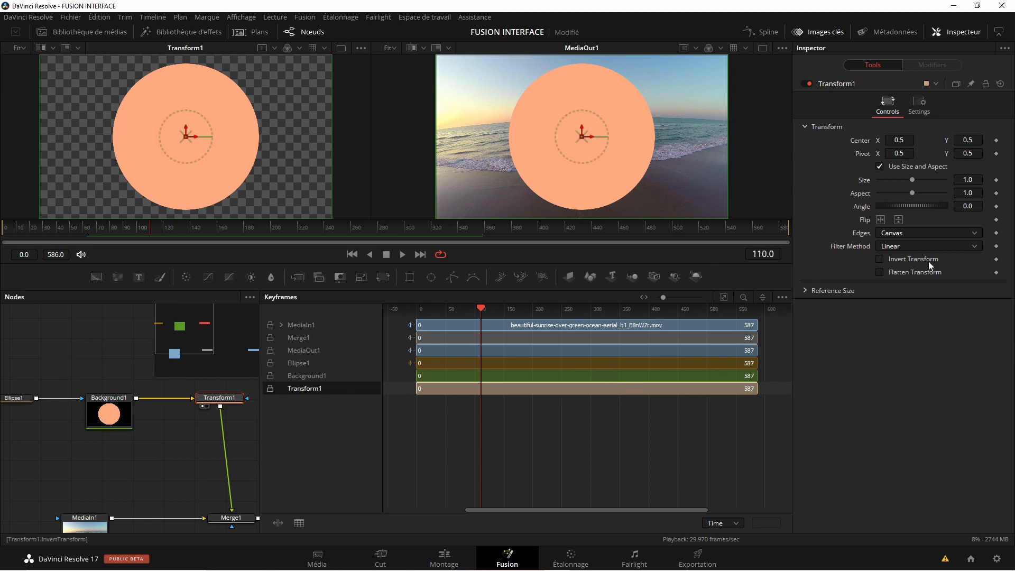
click(762, 297)
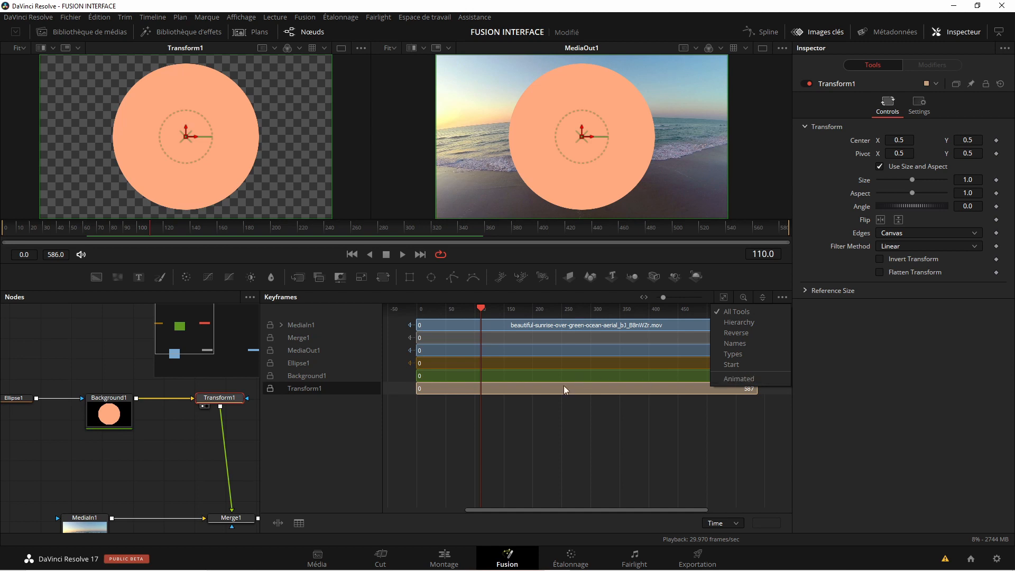
click(763, 297)
click(763, 297)
click(768, 283)
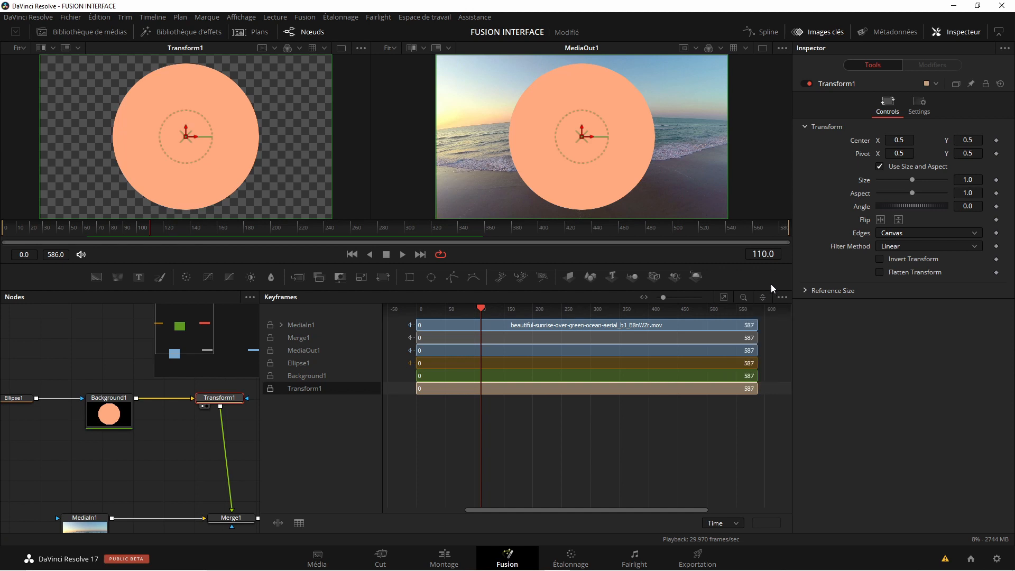
click(782, 296)
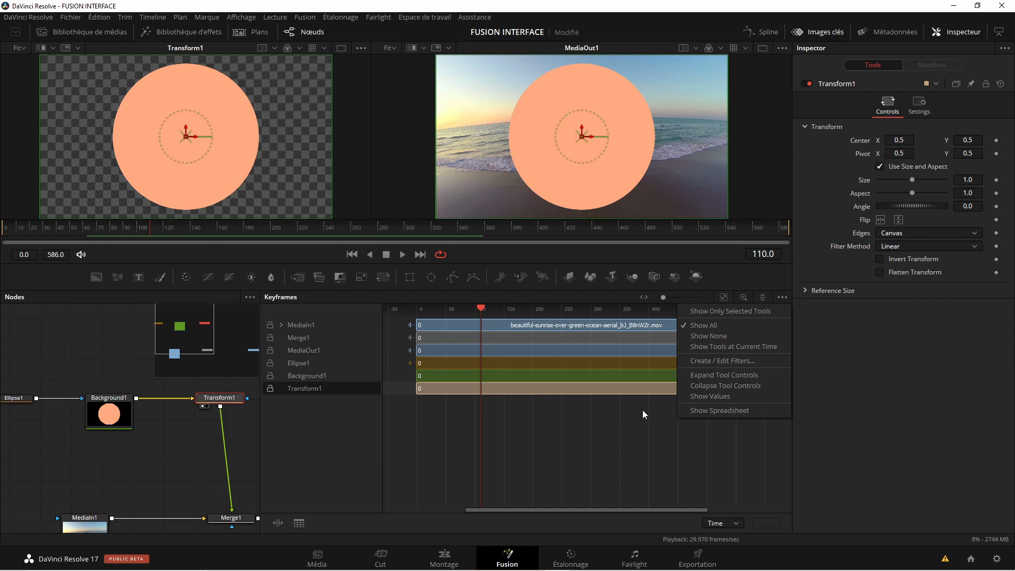
click(624, 426)
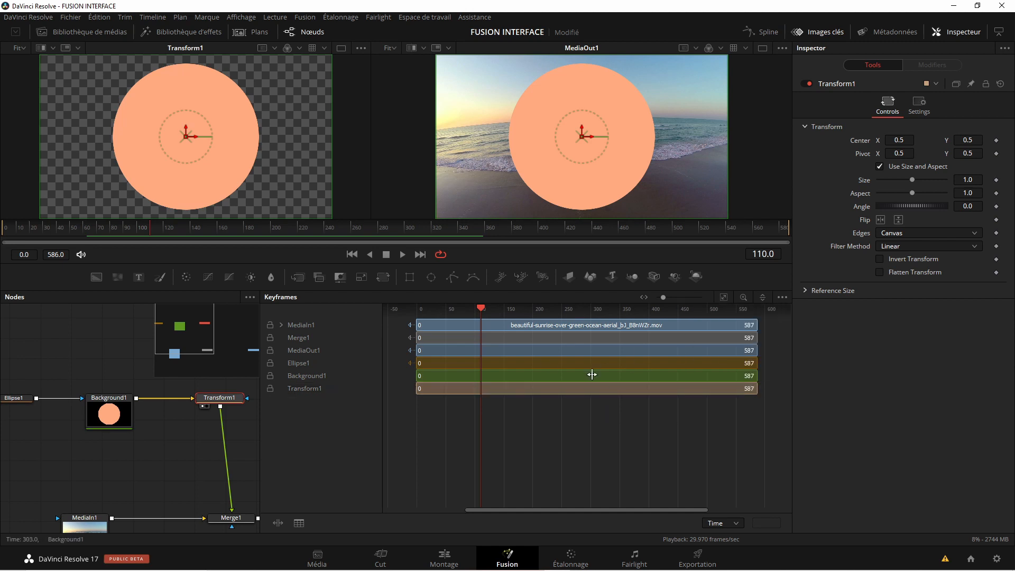
Try the Medium size for all lines in the Keyframes editor, and return them to Minimum
right_click(522, 421)
mouse_move(545, 448)
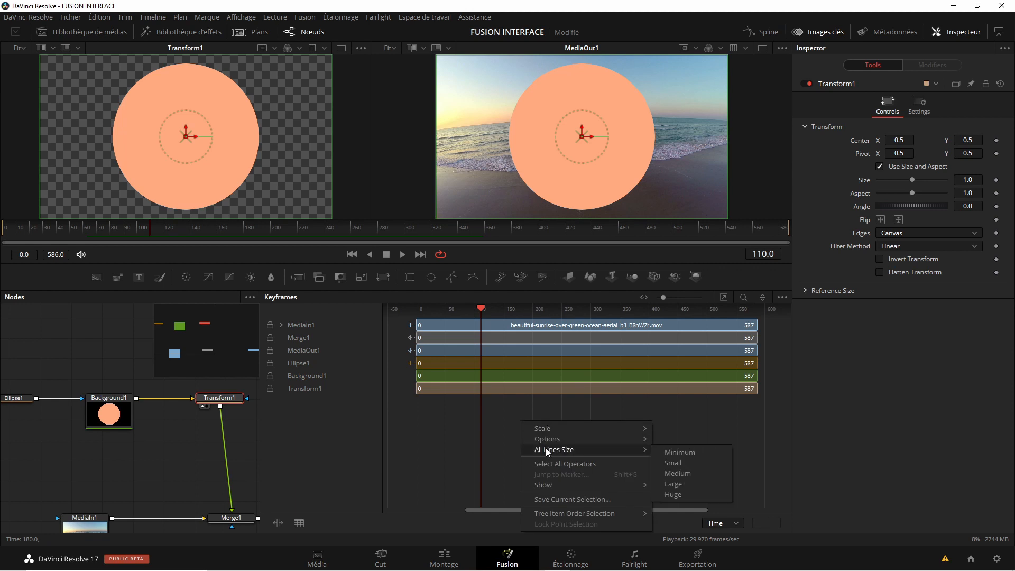
click(662, 474)
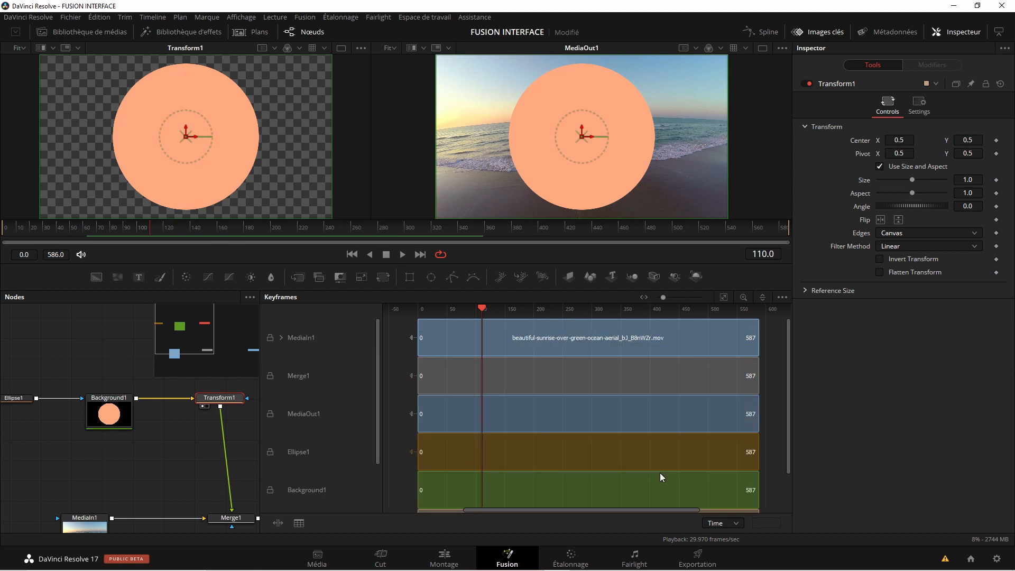
right_click(506, 414)
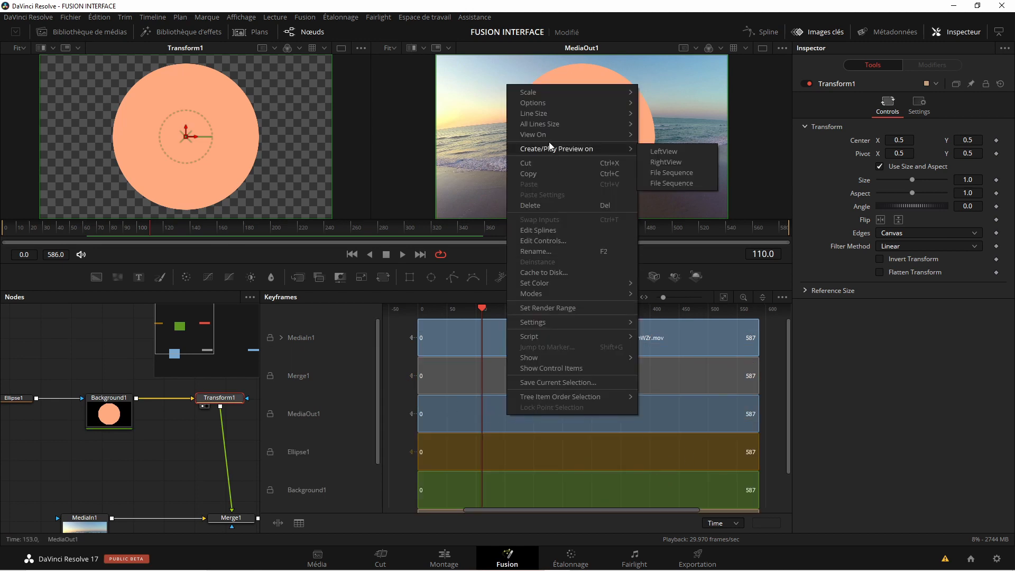
mouse_move(550, 126)
click(646, 125)
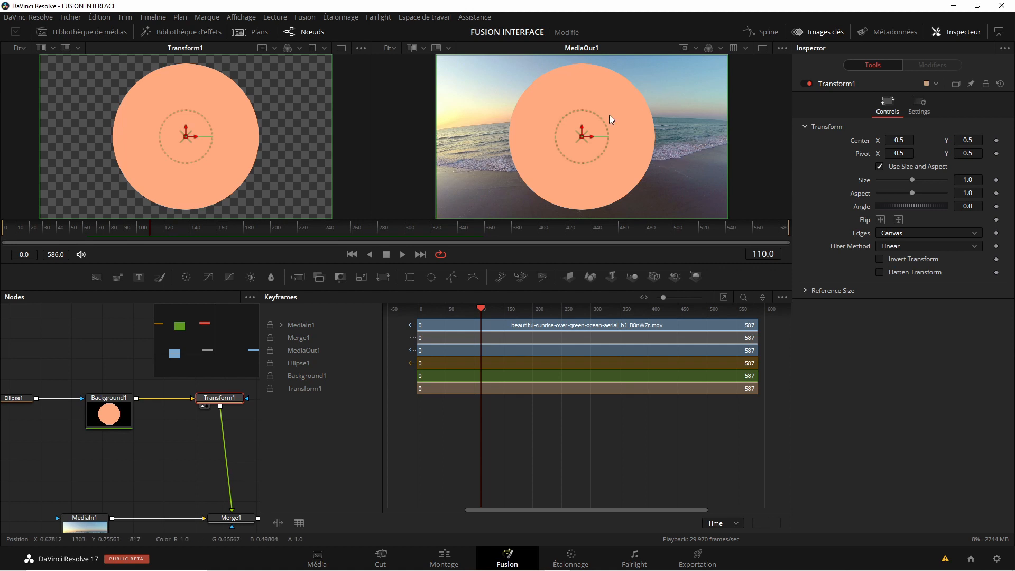
Hide the on-screen controls in the MediaOut1 viewer, reduce Transform1's Size to about 0.39, and save the project
click(782, 48)
click(742, 74)
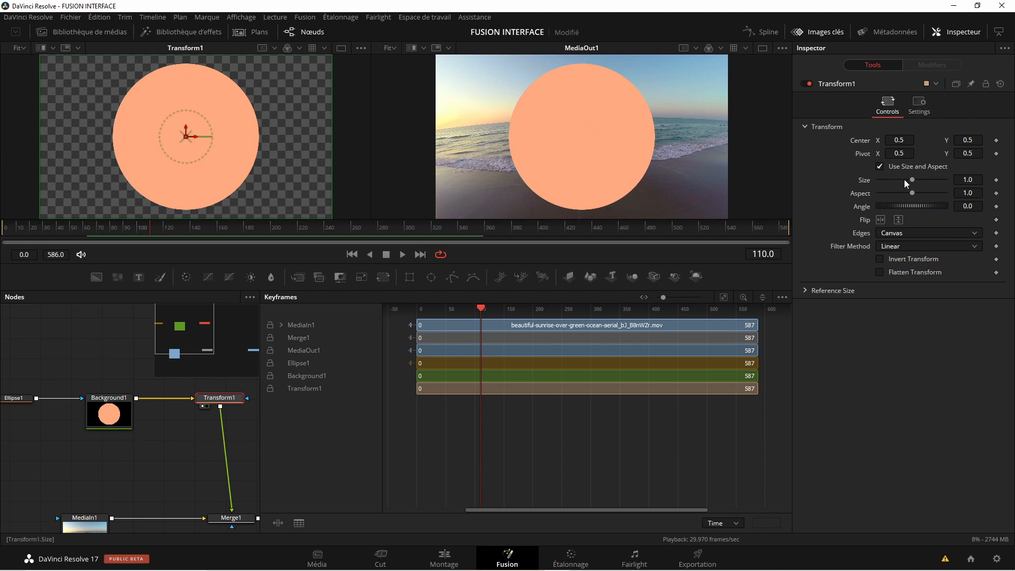
drag(912, 180, 890, 183)
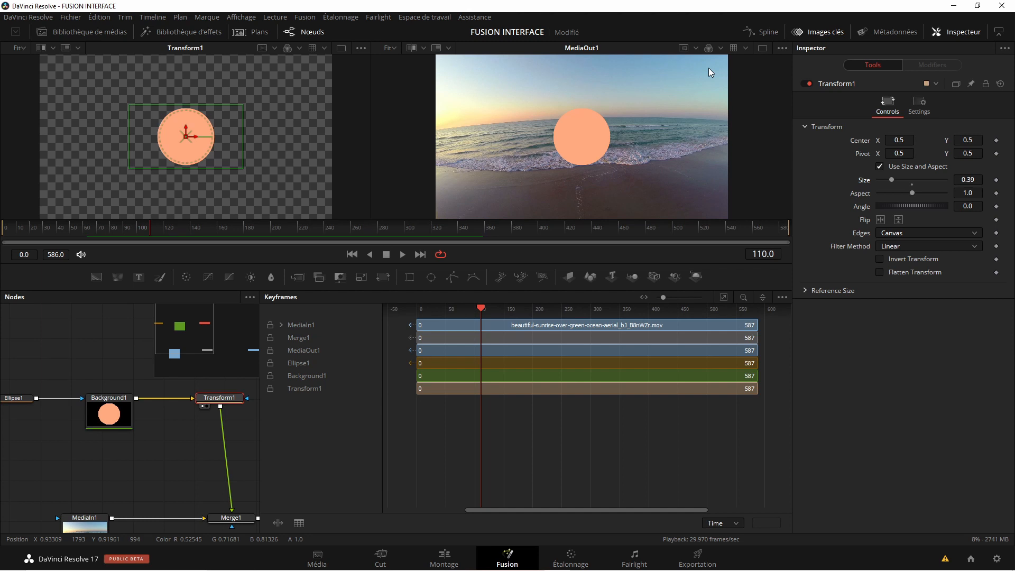
key(ctrl+s)
At frame 100, move the circle to about X 0.088, Y 0.159 and add a Center keyframe on Transform1
drag(151, 230, 314, 228)
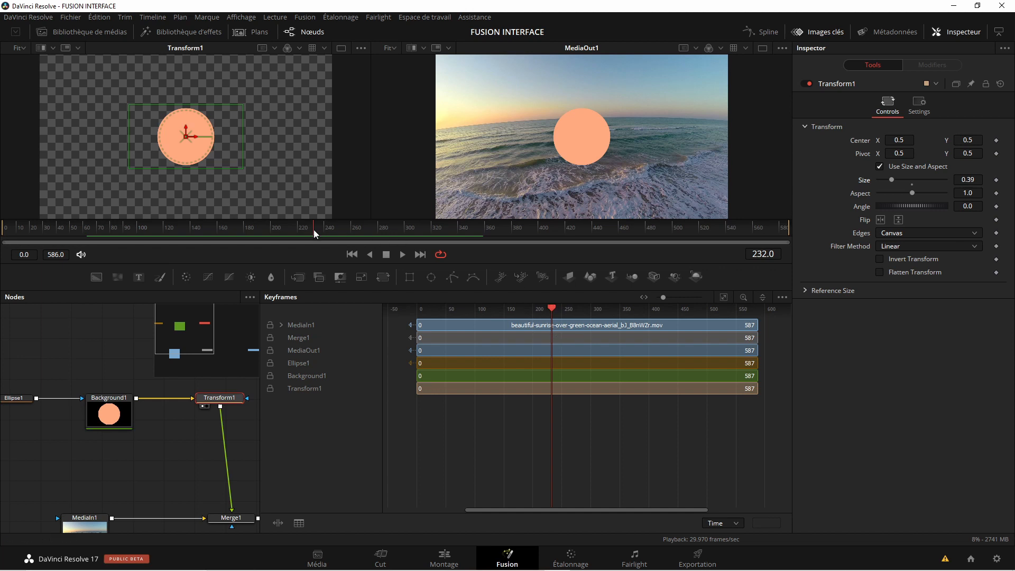
drag(313, 230, 138, 227)
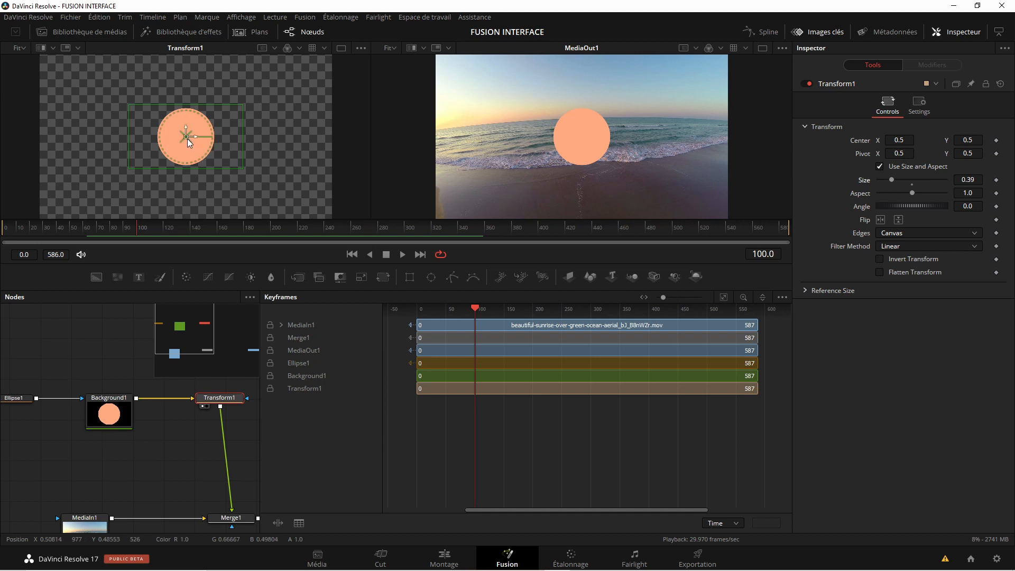
drag(187, 139, 66, 195)
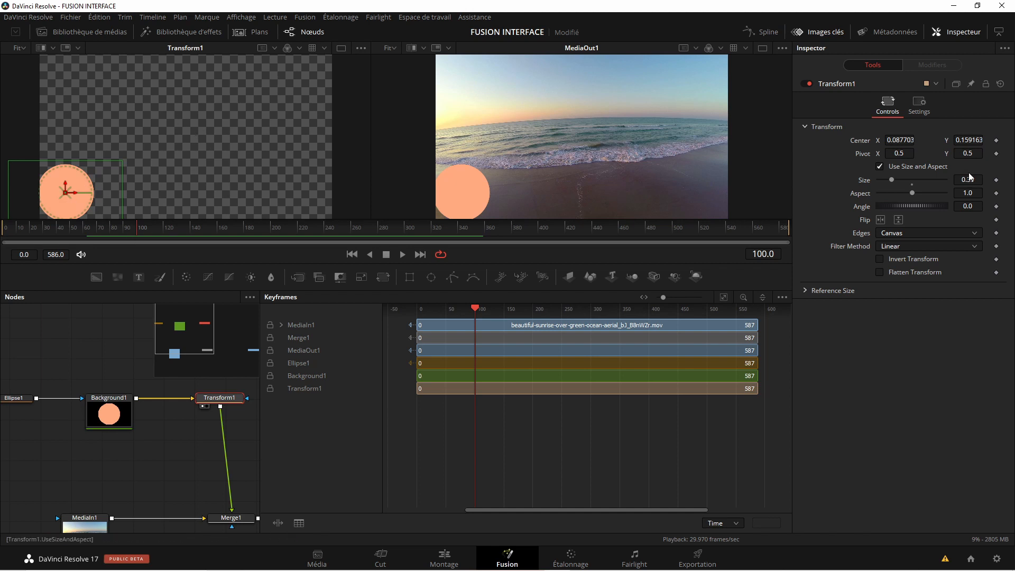
click(997, 140)
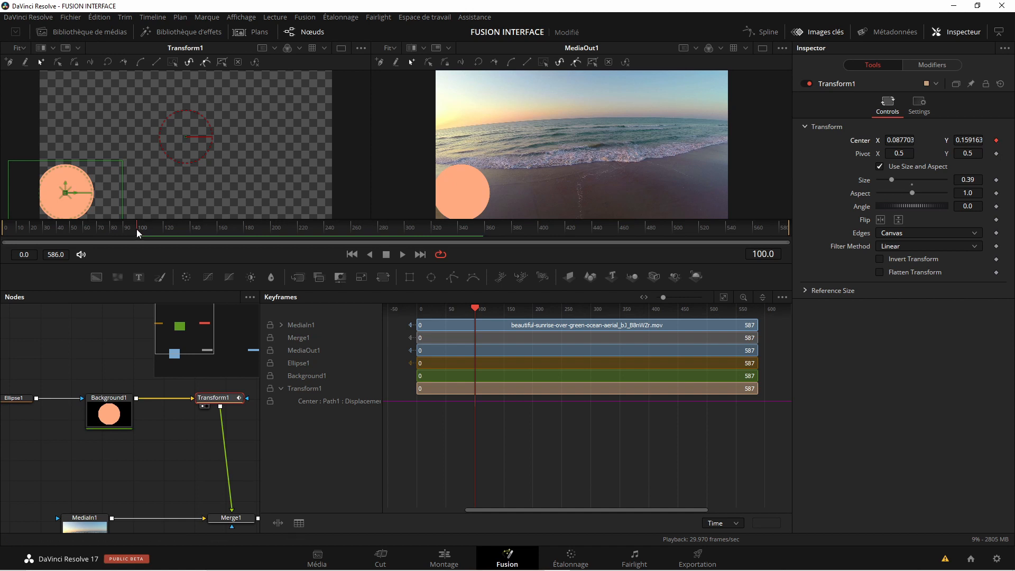
At frame 200, move the circle to the image's upper right corner, about X 0.909, Y 0.777, to keyframe its Center
drag(138, 228, 143, 229)
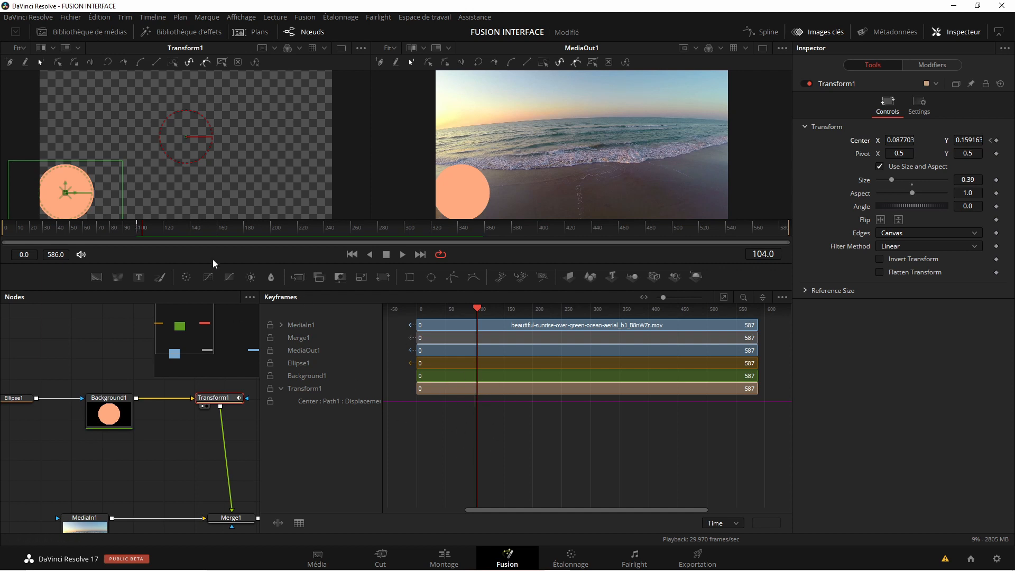
drag(142, 231, 137, 230)
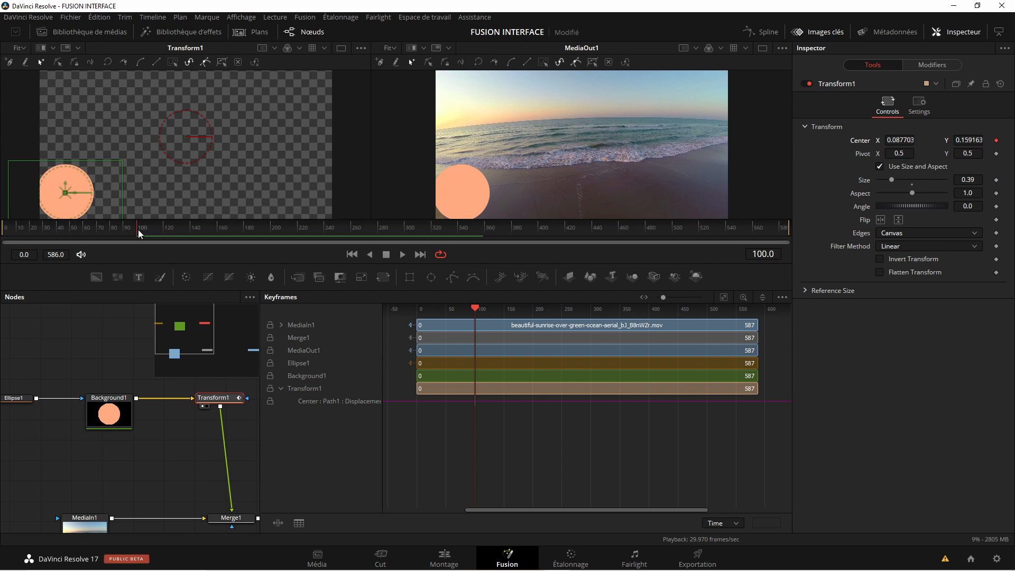
drag(136, 230, 788, 229)
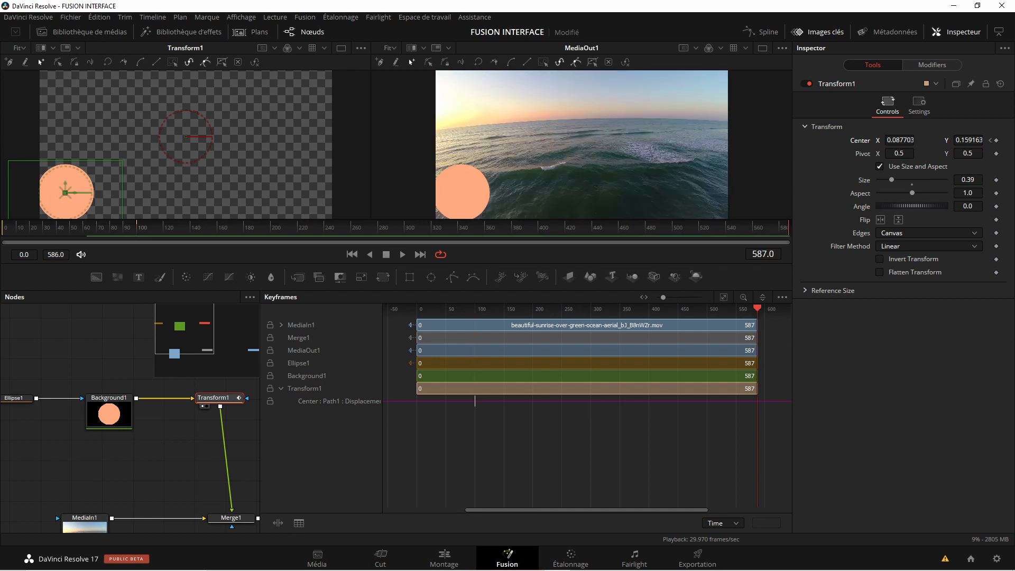
drag(1013, 53, 272, 229)
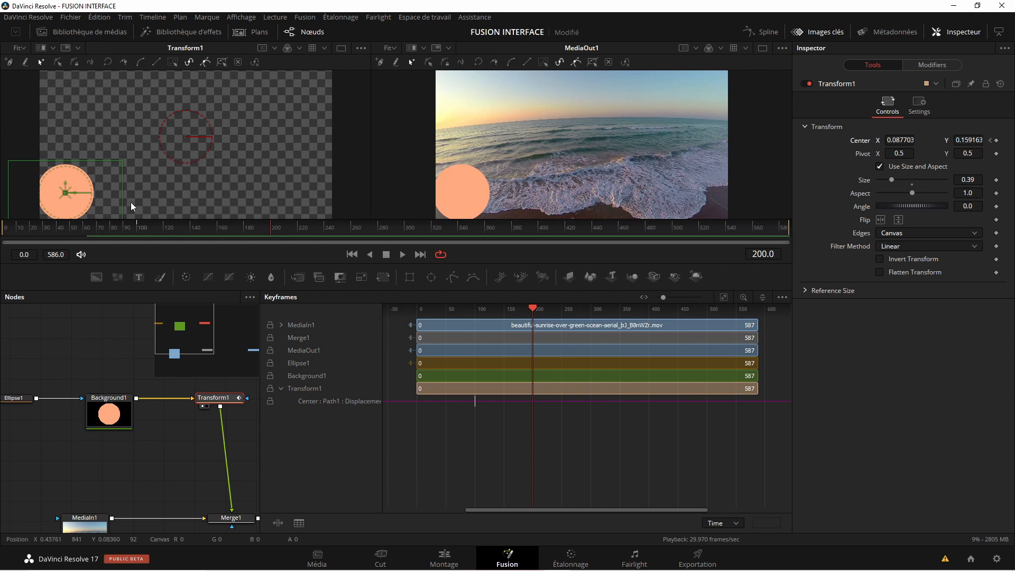
drag(67, 193, 306, 93)
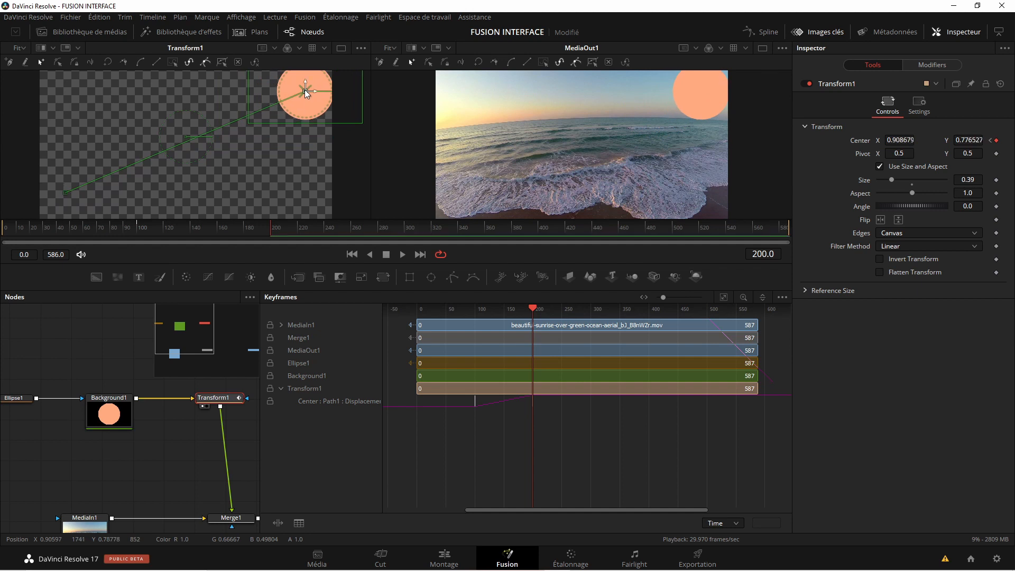
Play back the circle's motion from about frame 77 to past frame 200, and save the project
click(275, 229)
drag(276, 228, 277, 229)
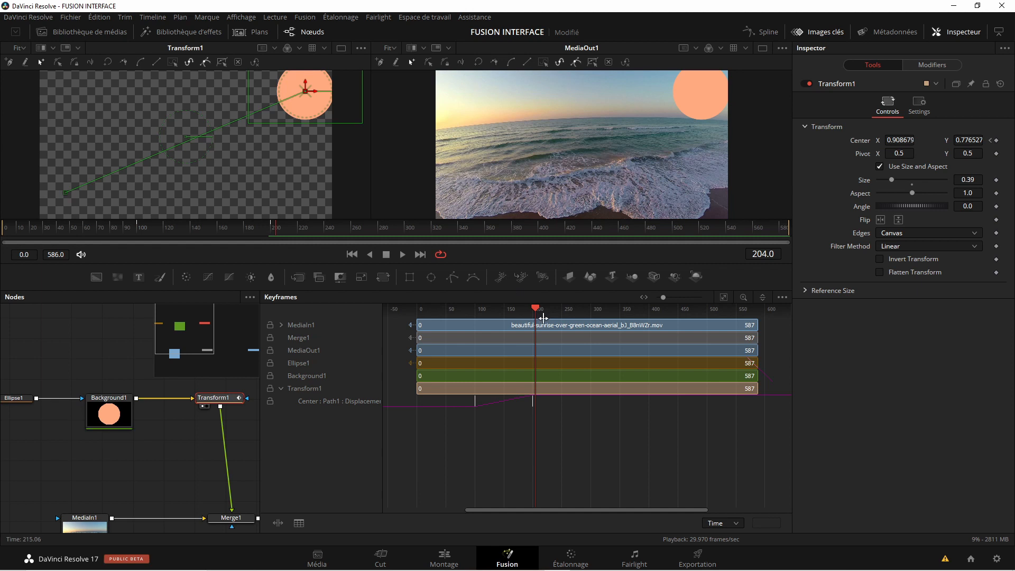
drag(539, 312, 462, 320)
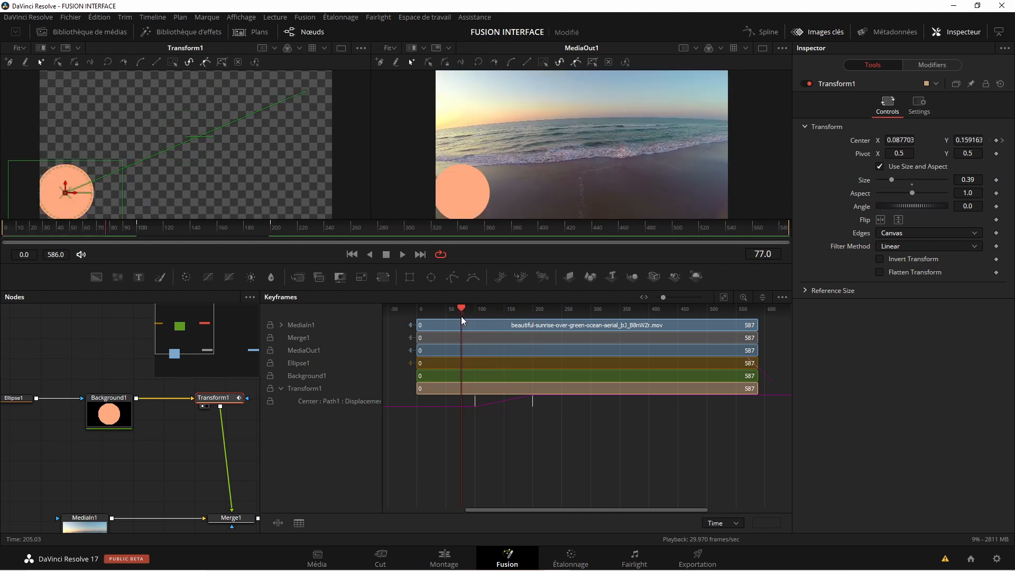
key(space)
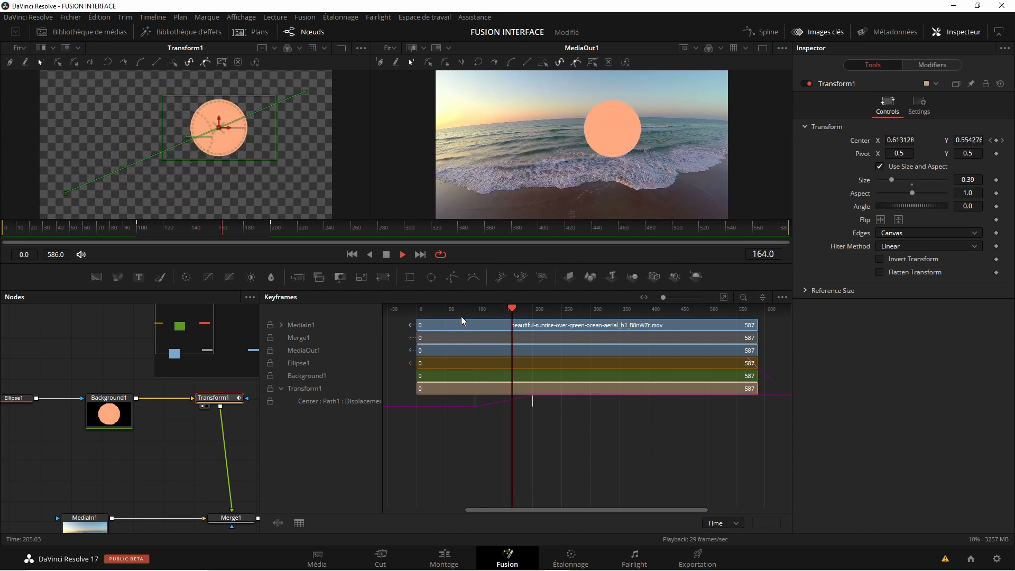
key(space)
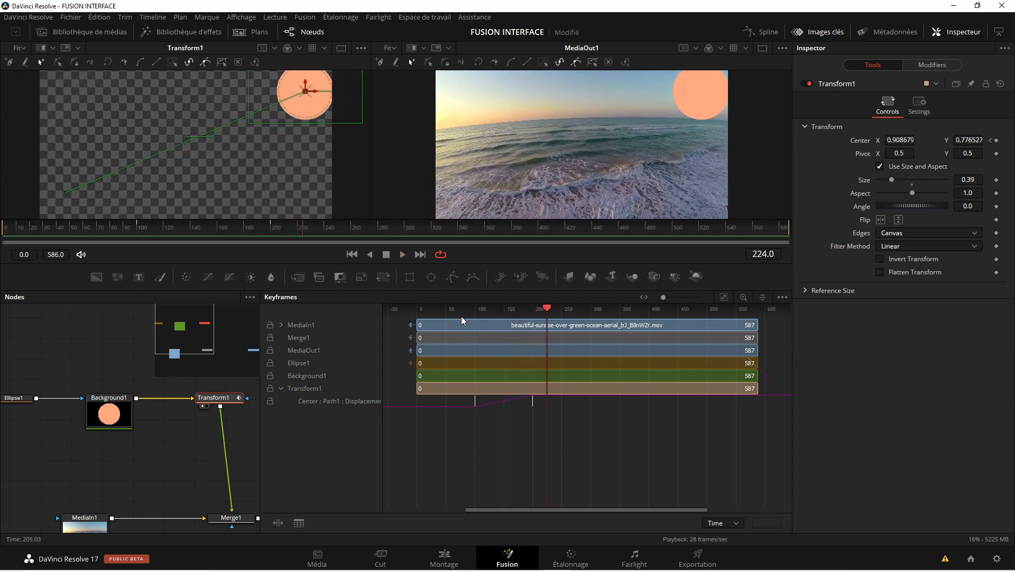
key(ctrl+s)
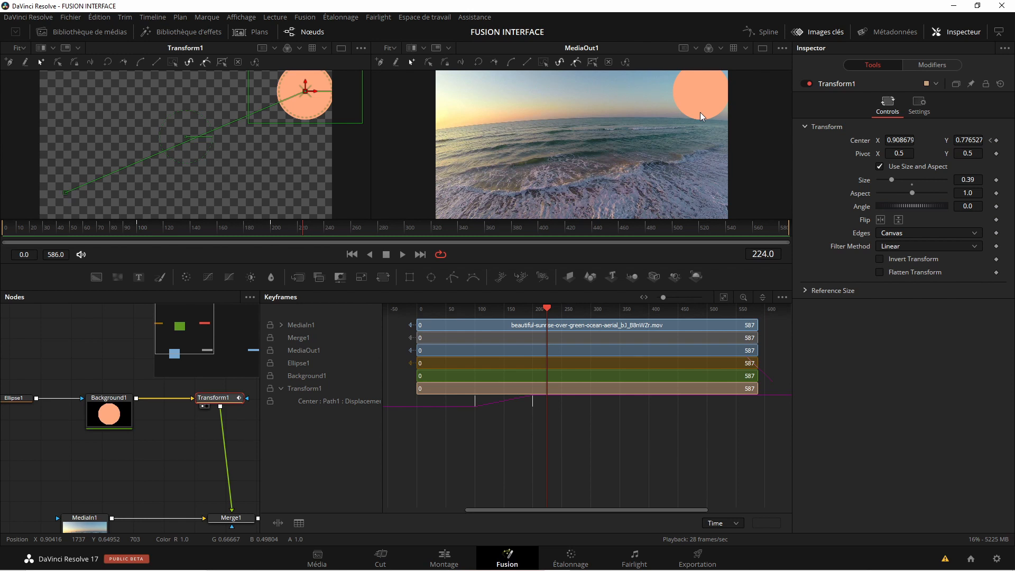
Keyframe Transform1's Size at 0.39 on frame 100 and about 0.11 on frame 200
drag(302, 229, 138, 233)
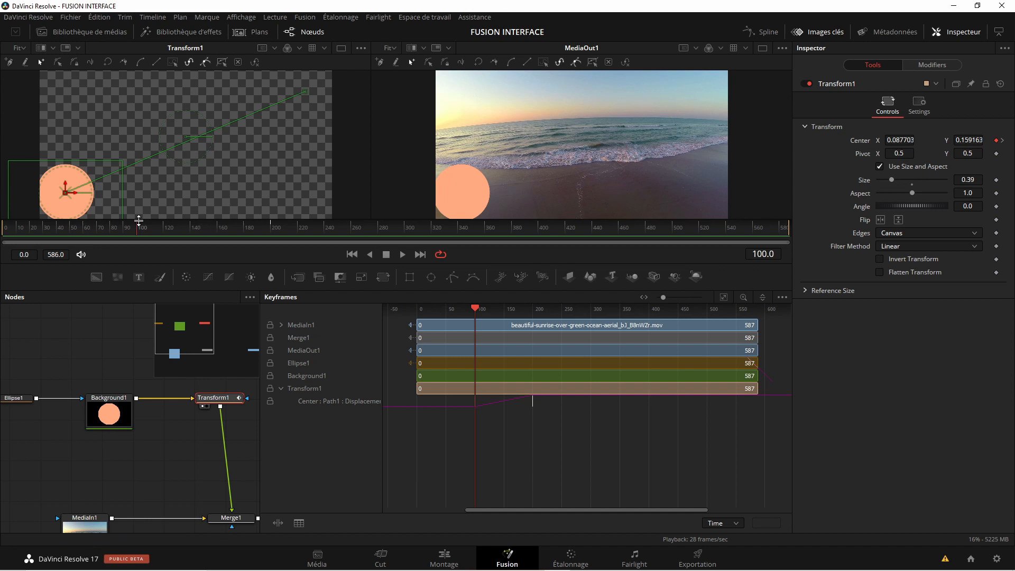
click(997, 180)
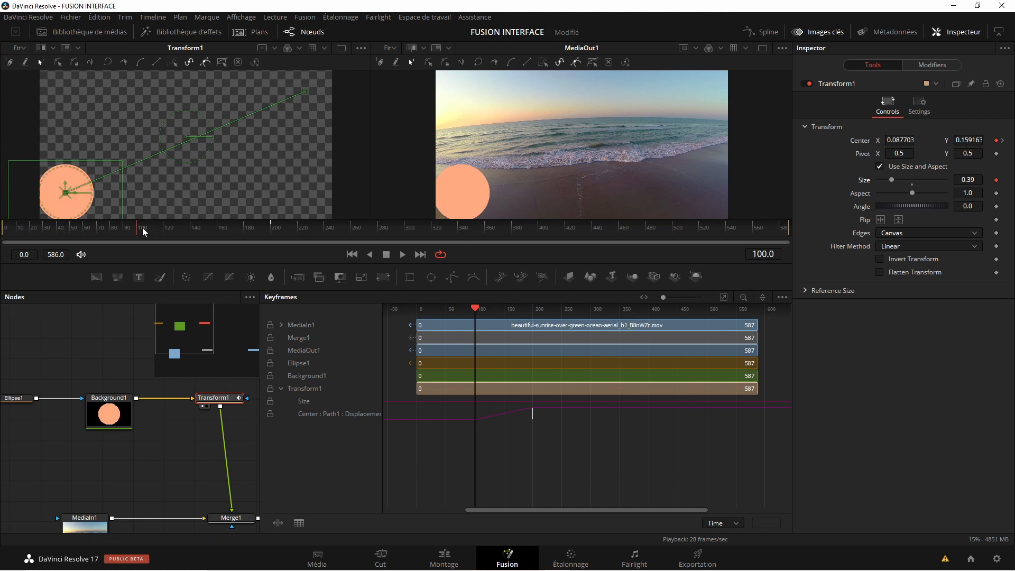
drag(137, 230, 271, 230)
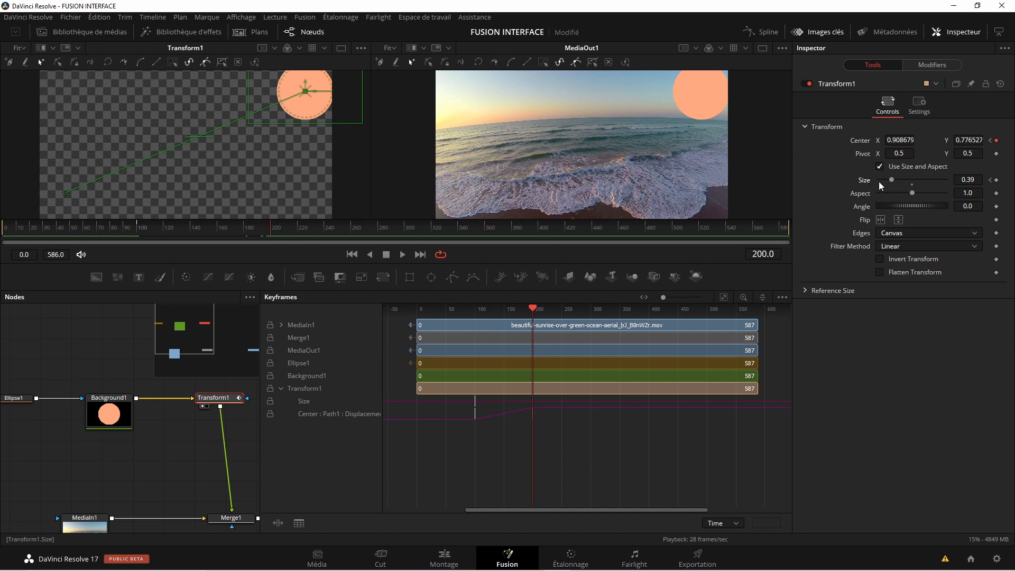
drag(893, 180, 883, 180)
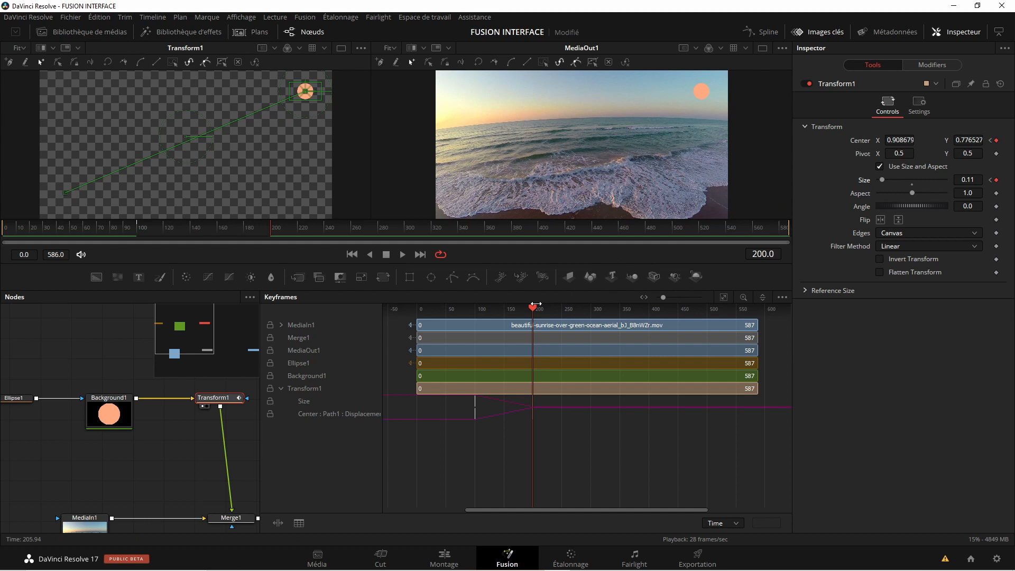
Play back the shrinking motion from about frame 51, and collapse and re-expand Transform1's keyframe tracks
drag(532, 309, 447, 312)
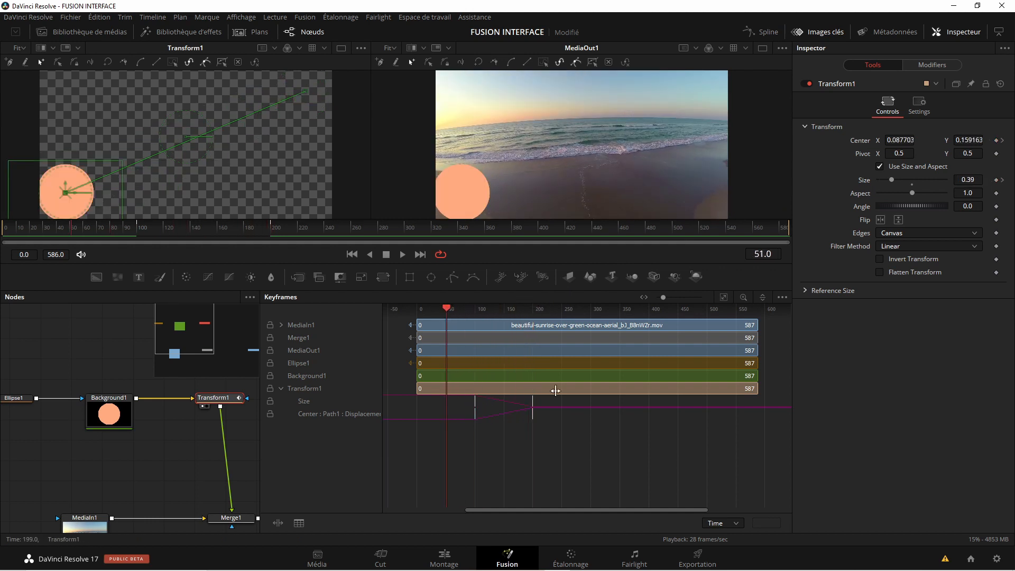
key(space)
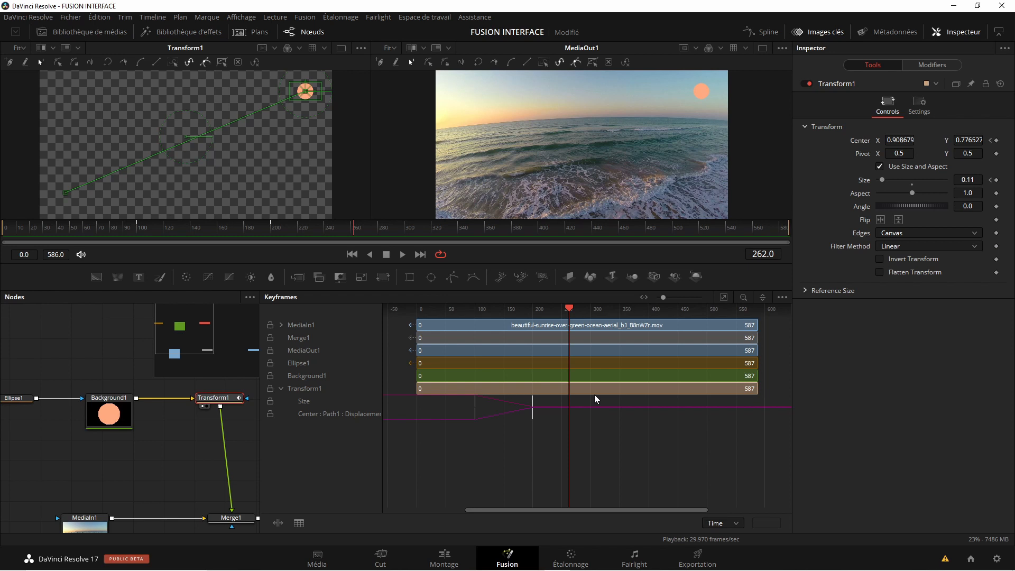
click(281, 388)
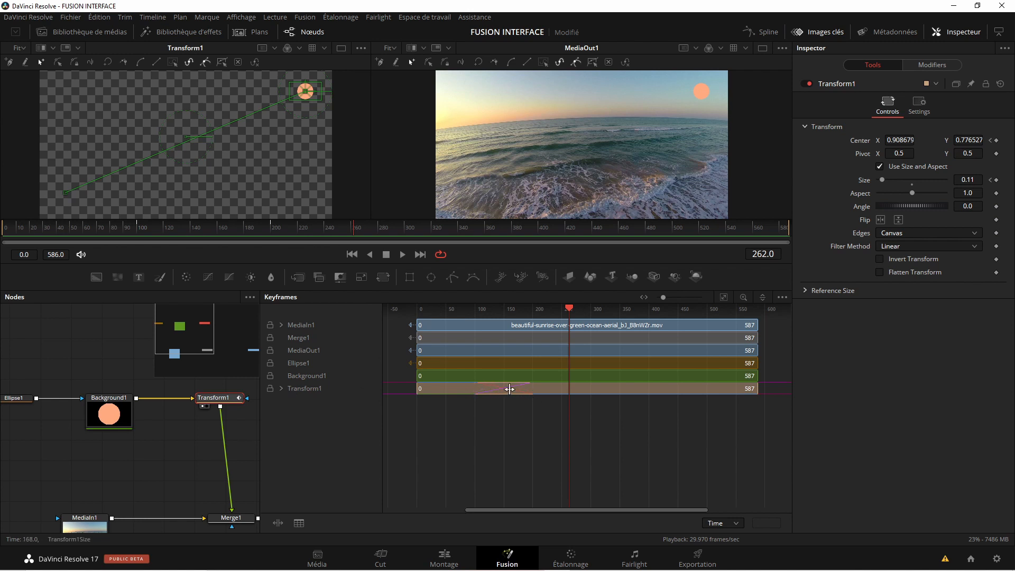
click(281, 389)
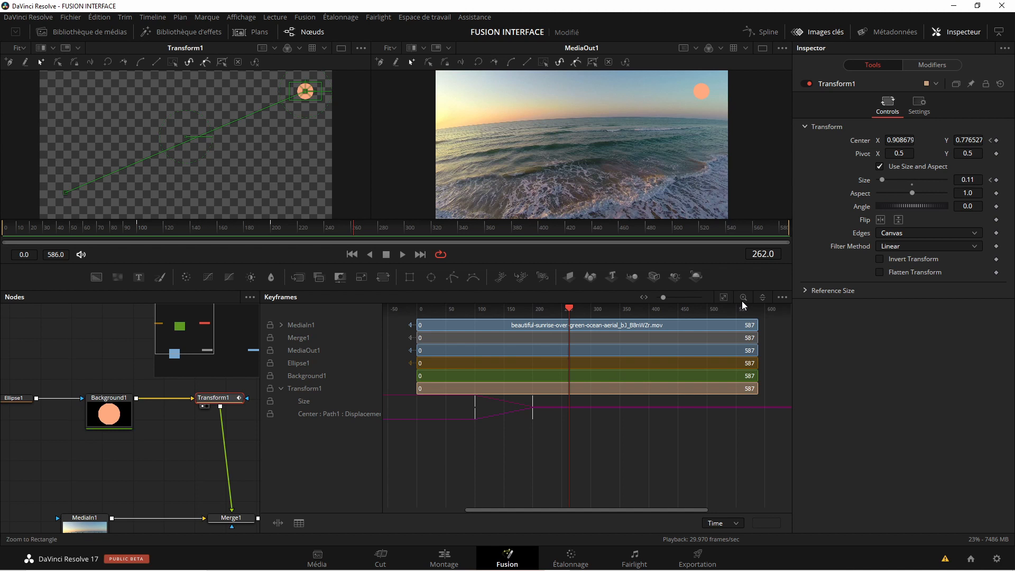
Move Transform1's two Size keyframes to frames 120 and 160, and fit all segments in the Keyframes editor
drag(561, 398, 436, 436)
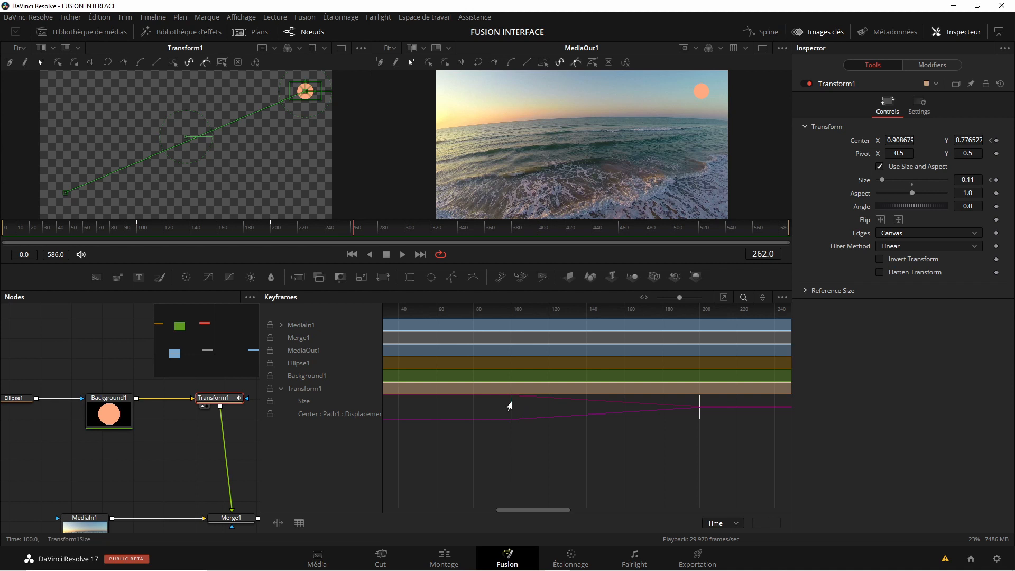
click(511, 406)
drag(510, 404, 550, 403)
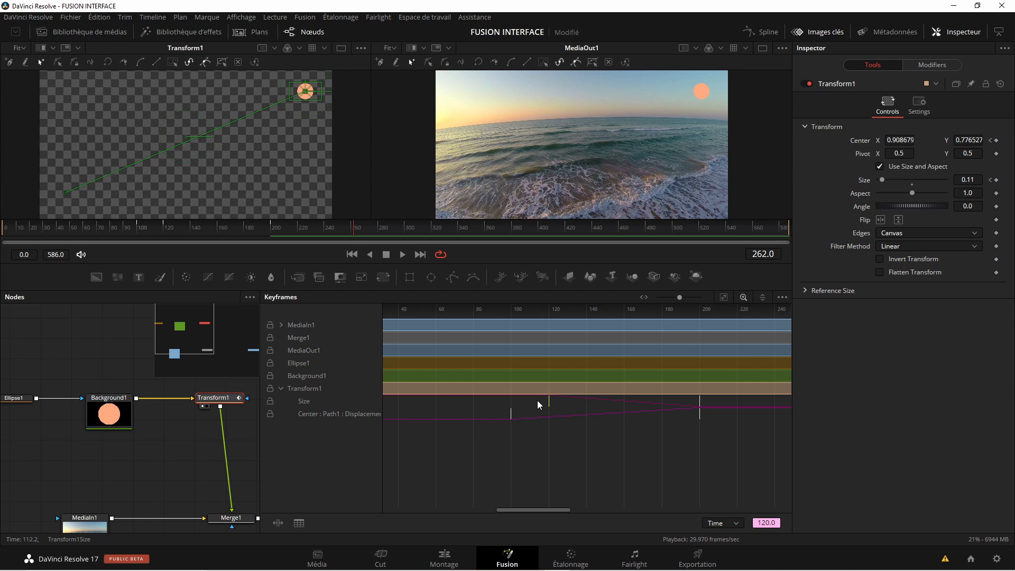
click(697, 405)
drag(697, 404, 624, 404)
click(723, 296)
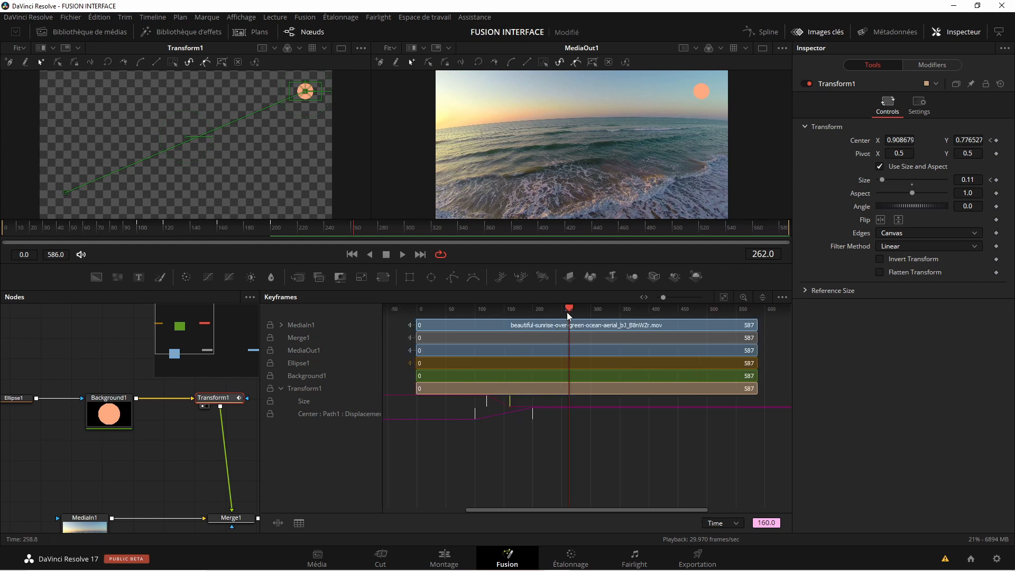
Play back the retimed size animation from about frame 91 to past frame 200
drag(569, 309, 470, 323)
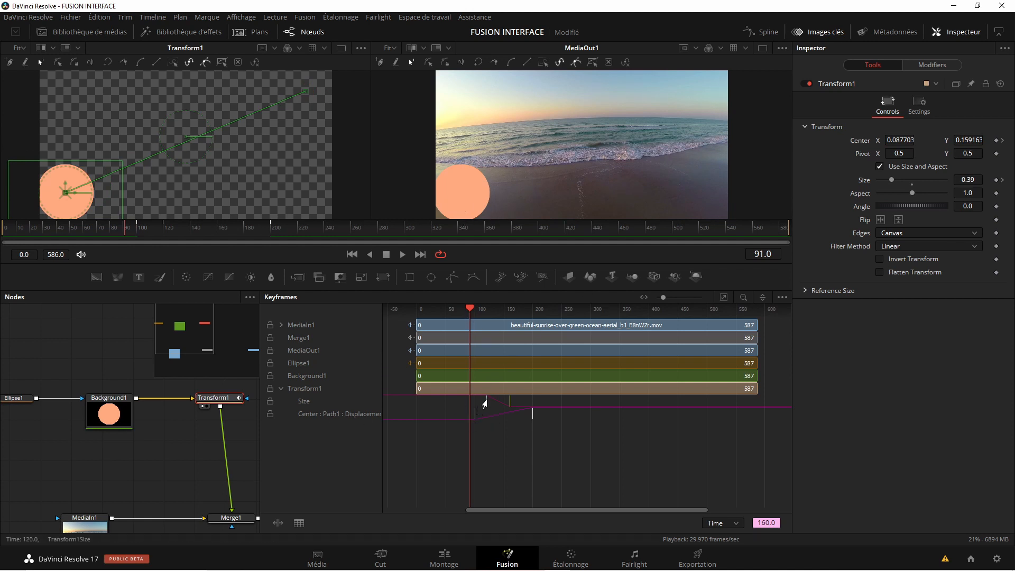
key(space)
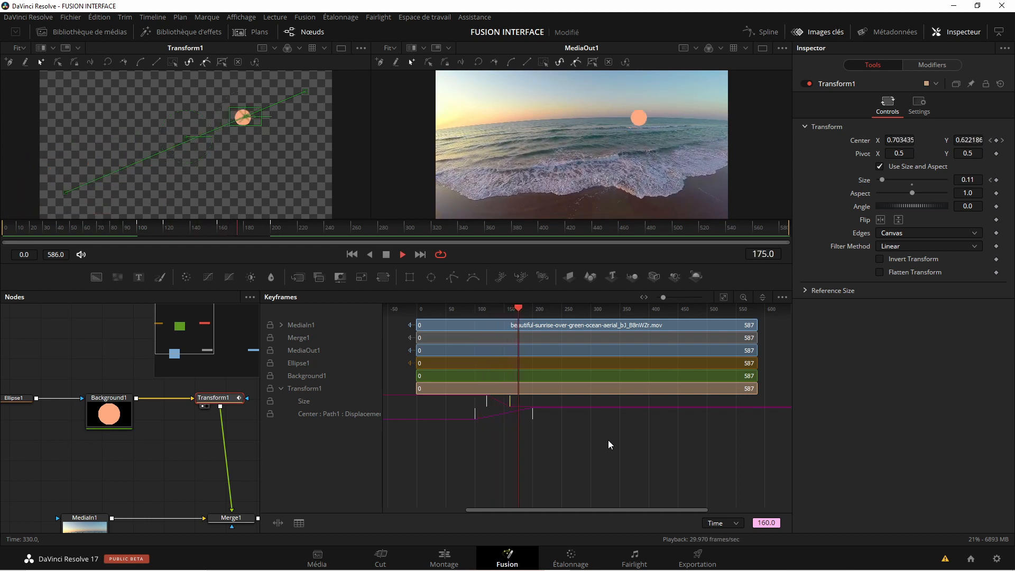
key(space)
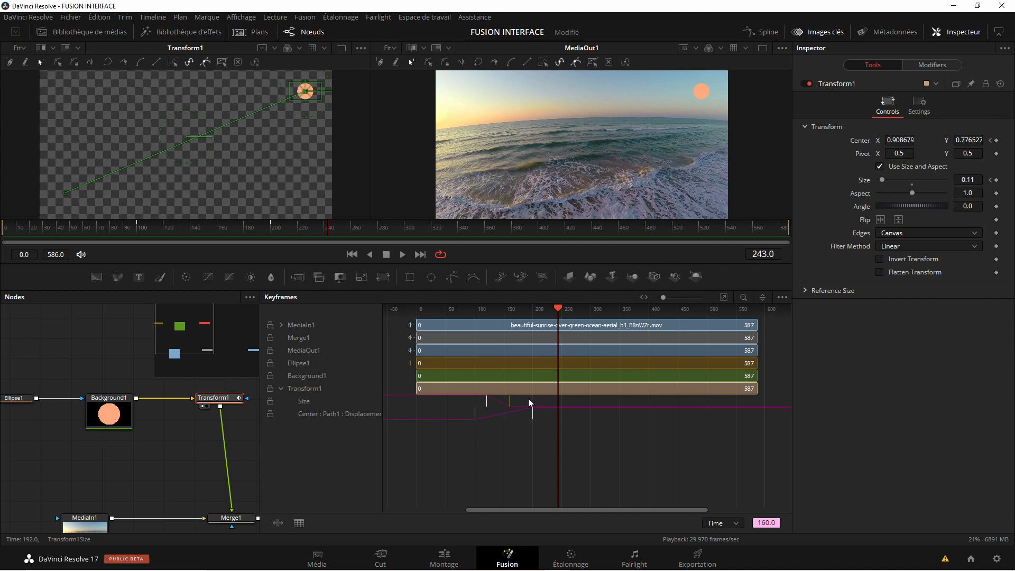
Select both Size keyframes of Transform1 and shift them together to about frames 134 and 173
mouse_move(503, 401)
mouse_down()
mouse_move(478, 405)
mouse_move(529, 399)
mouse_move(487, 402)
mouse_up()
drag(546, 402, 535, 401)
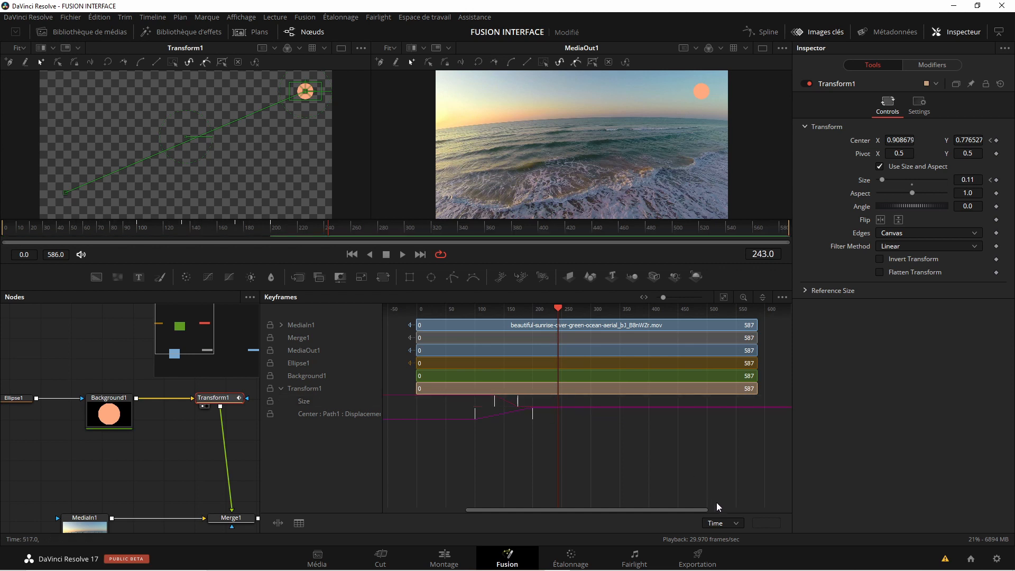
click(737, 522)
click(494, 405)
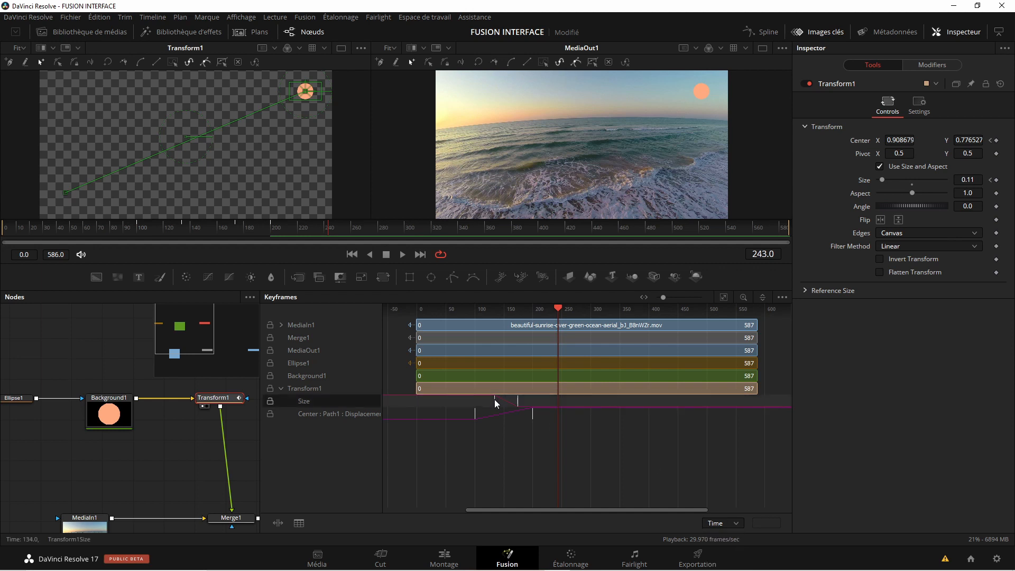
Set the exact times of Transform1's Size keyframes to frame 100 for the first and frame 200 for the second
click(744, 296)
drag(539, 400, 472, 425)
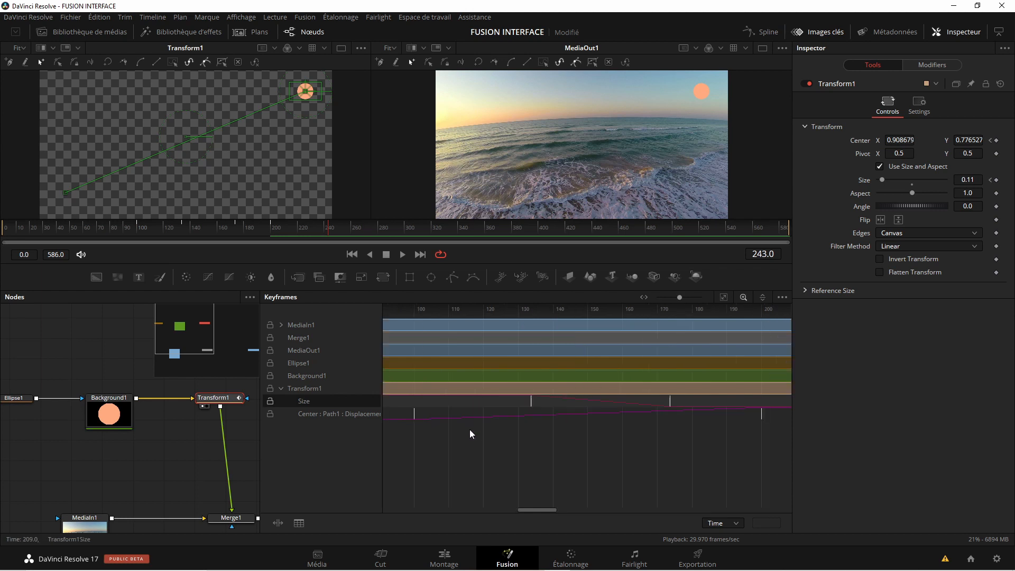
click(531, 401)
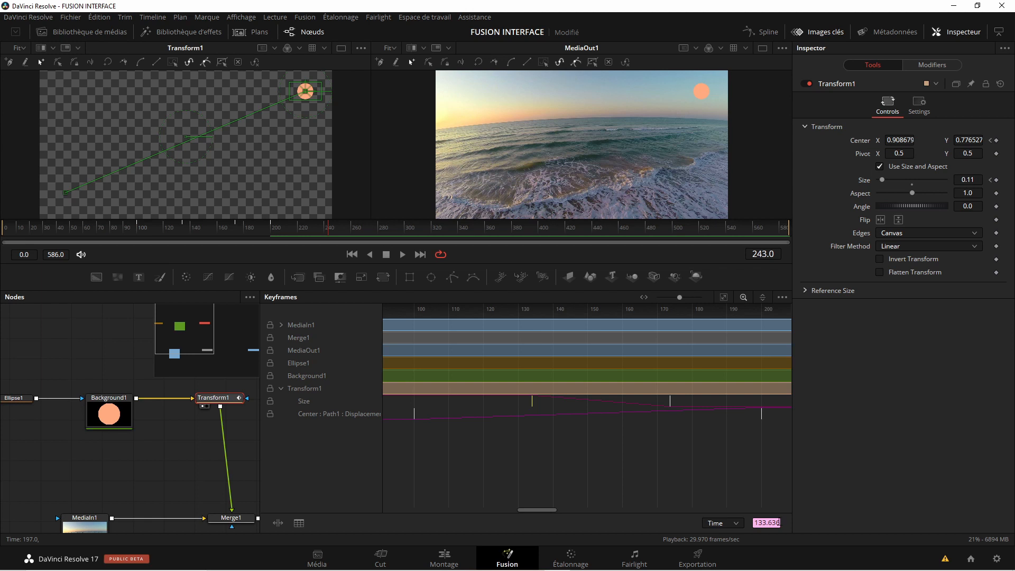
click(780, 523)
text(15)
key(Return)
click(667, 402)
click(774, 522)
key(BackSpace)
key(Return)
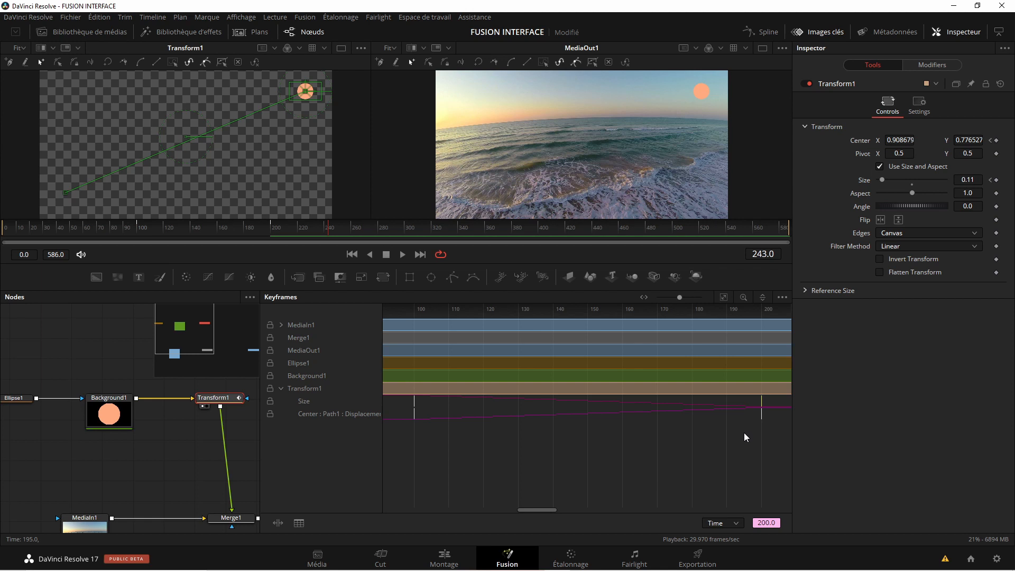
Offset Transform1's first Size keyframe by 50 frames using T Offset, and return it to frame 100
click(736, 523)
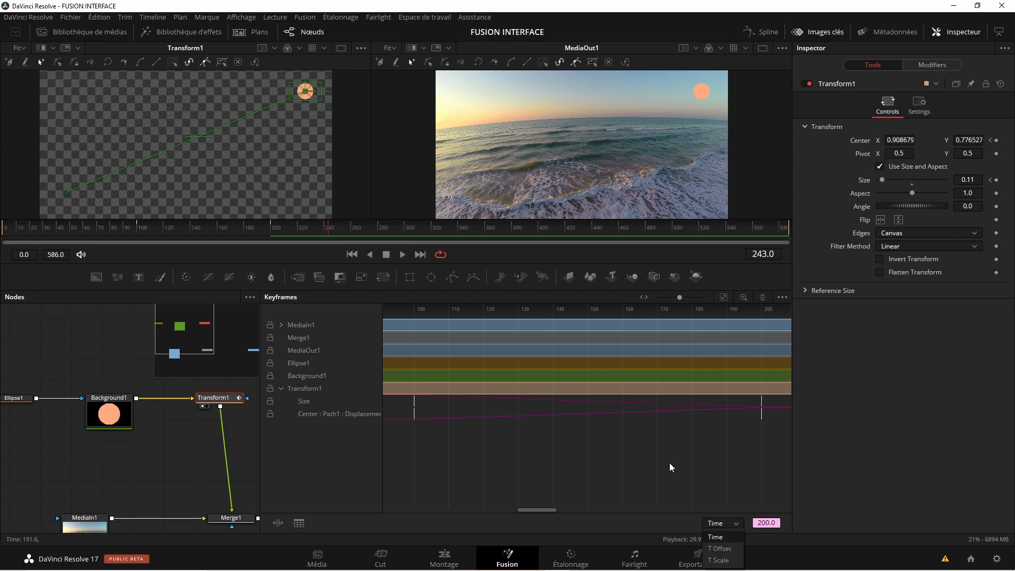
click(415, 405)
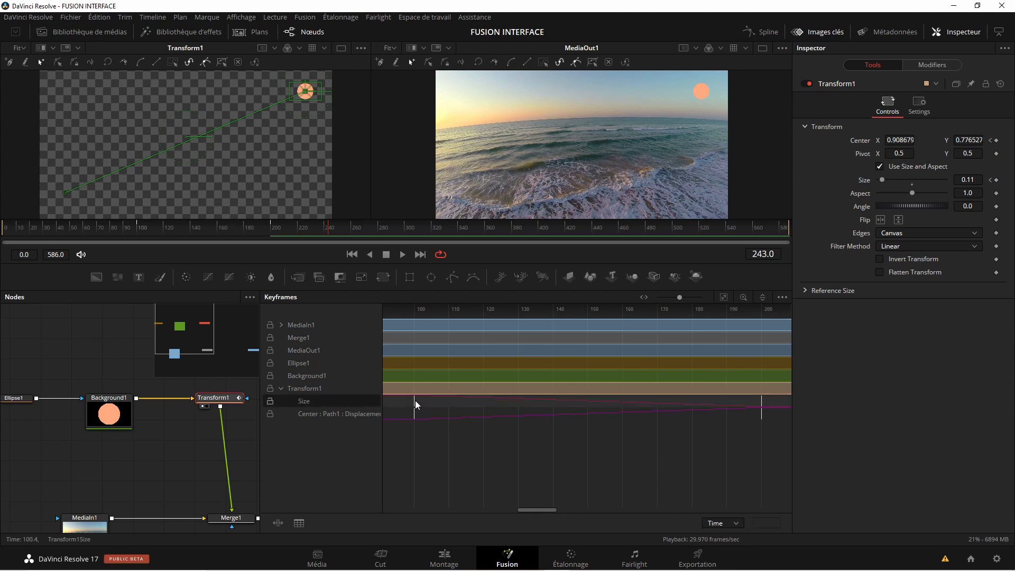
click(415, 403)
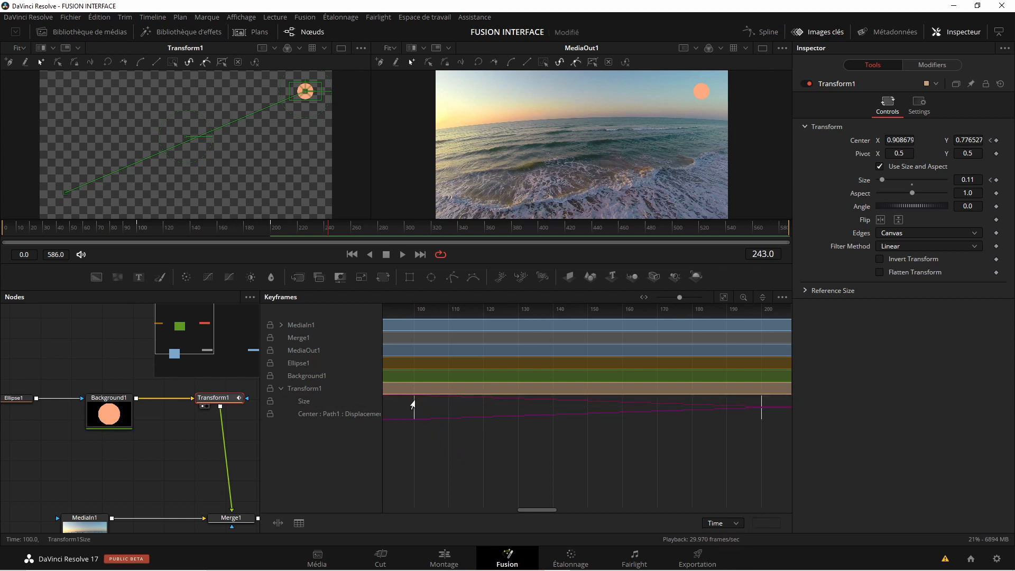
click(736, 525)
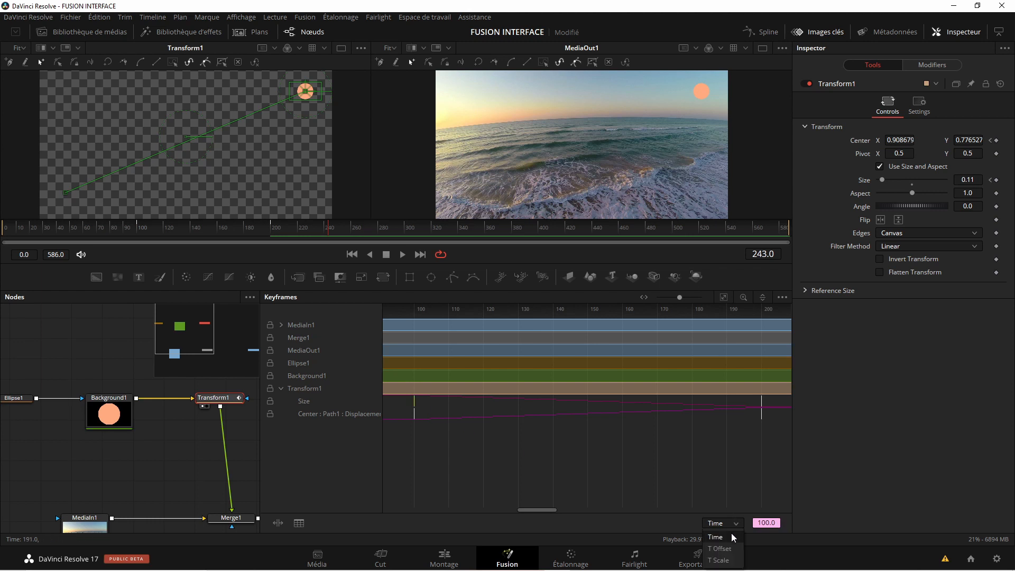
click(727, 548)
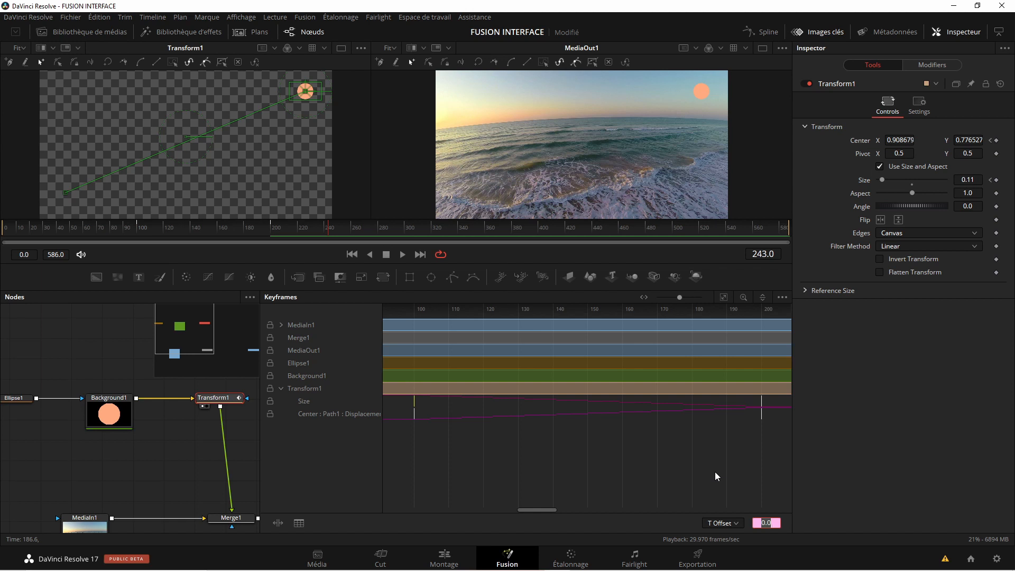
text(50)
key(Return)
click(775, 523)
key(Return)
Fit all segments in the Keyframes editor and play back the animation from frame 77 past frame 200
click(724, 298)
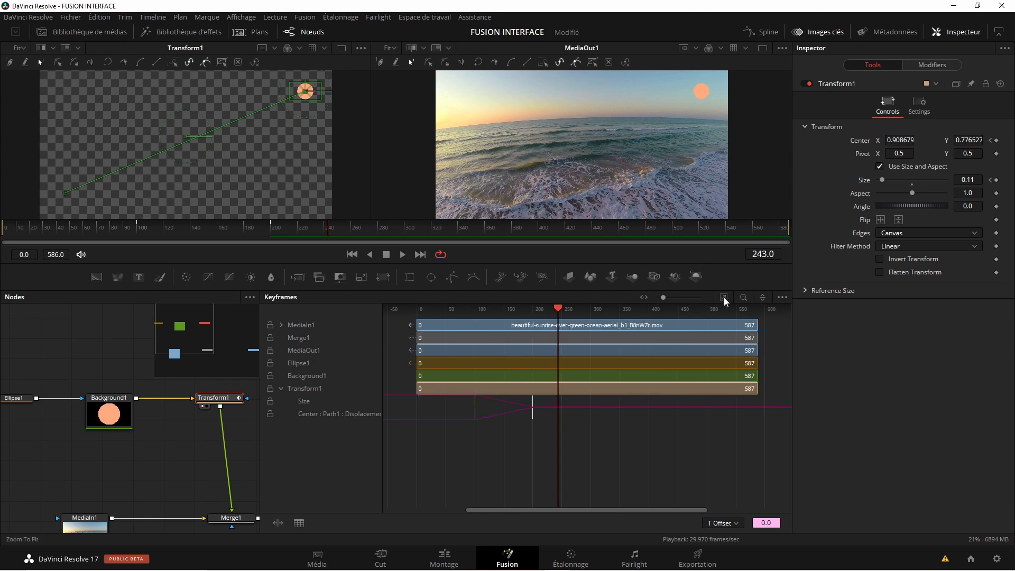
drag(559, 308, 463, 322)
key(BackSpace)
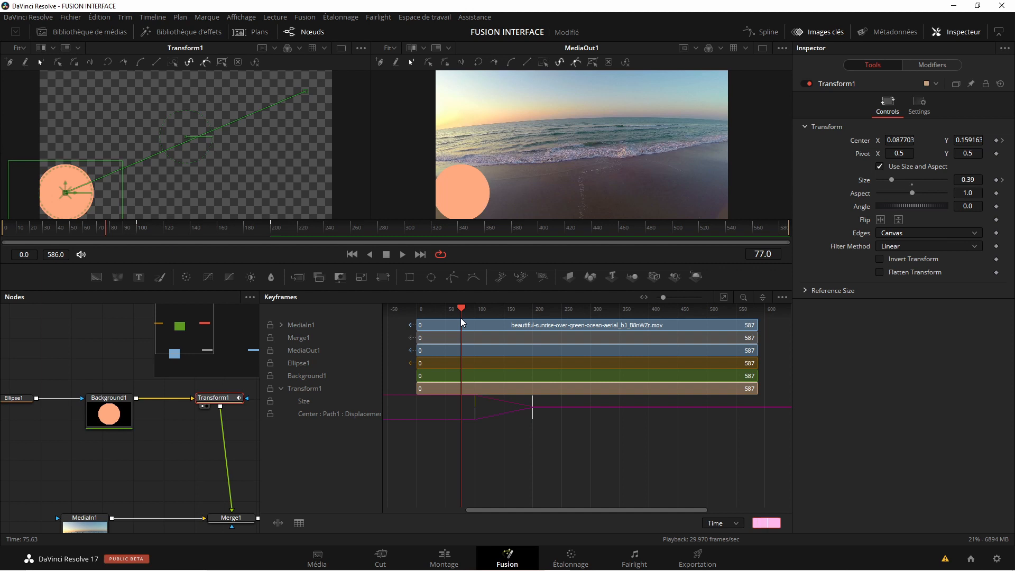
click(589, 420)
key(space)
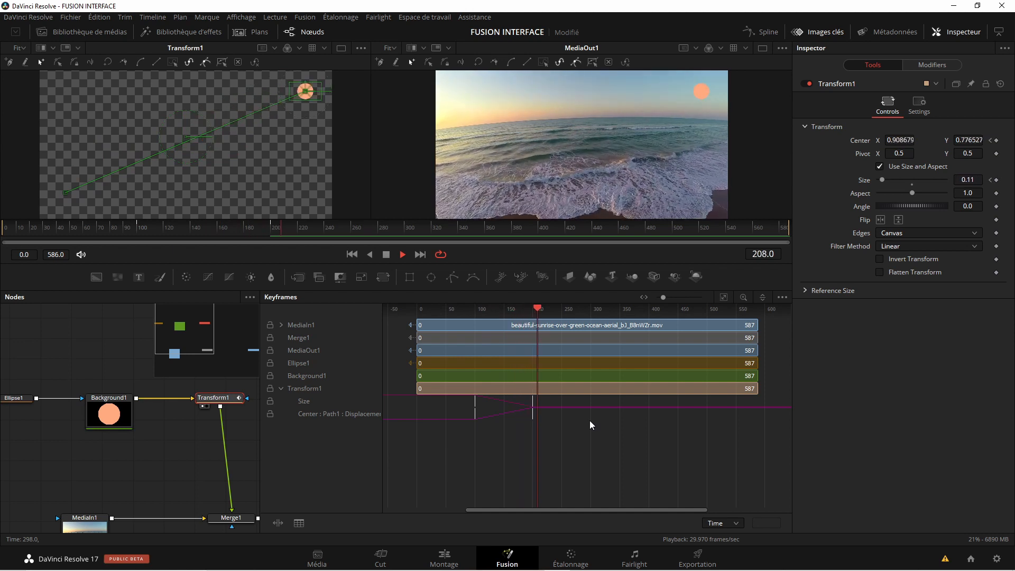
key(space)
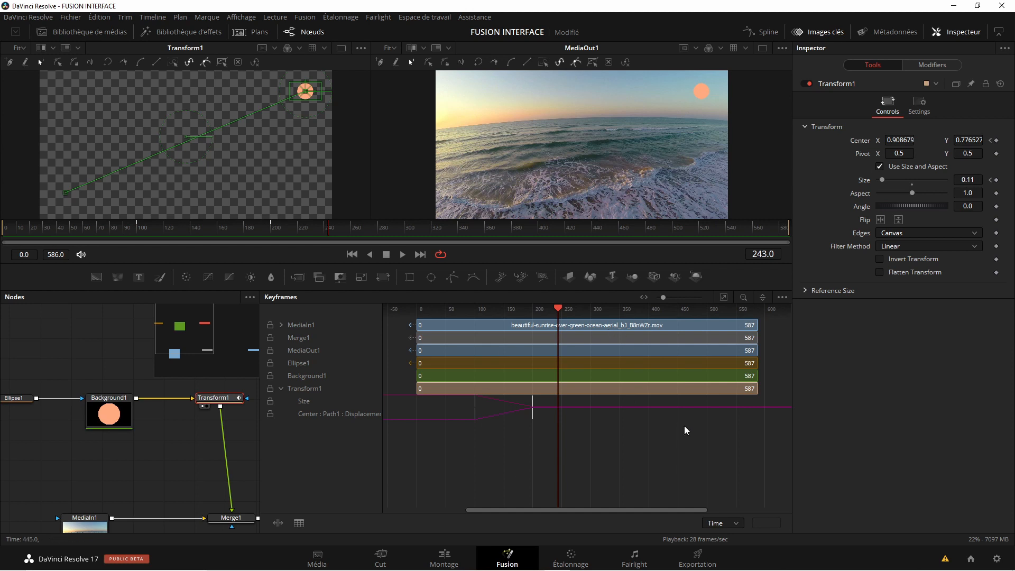
Restrict the Keyframes editor to the selected Transform1 tool, and restore the display of all tools
click(783, 298)
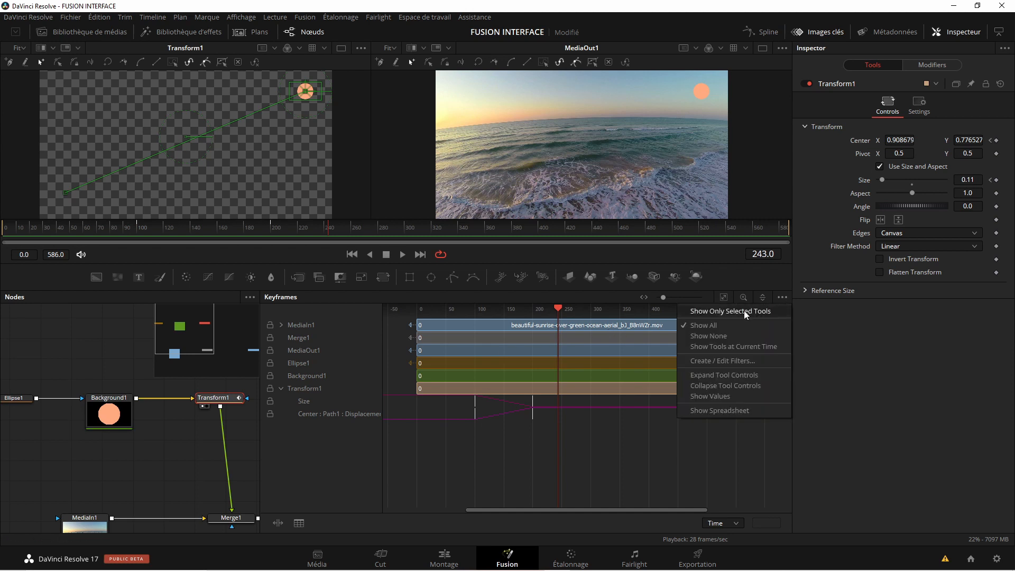
click(426, 388)
click(783, 298)
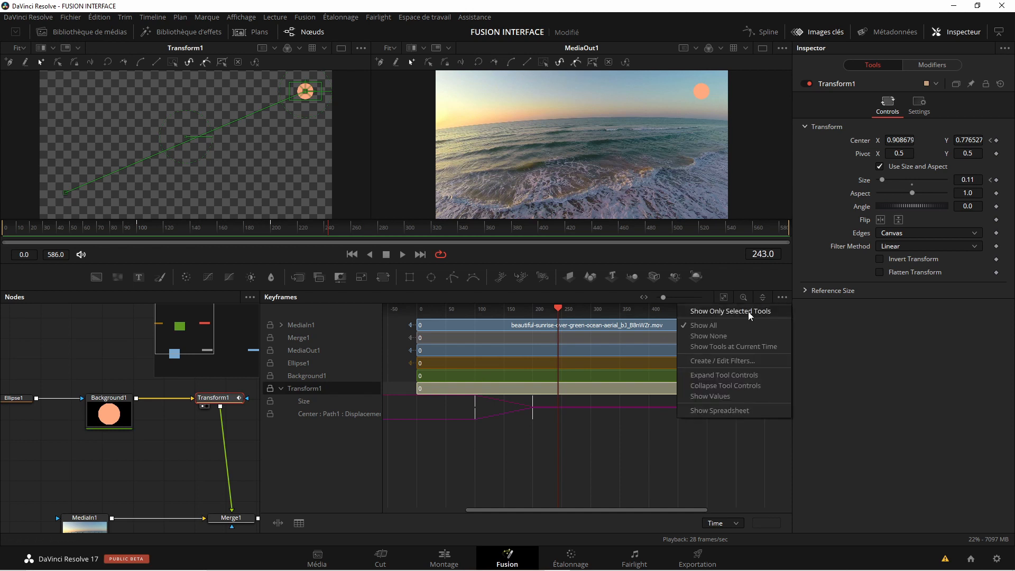
click(748, 311)
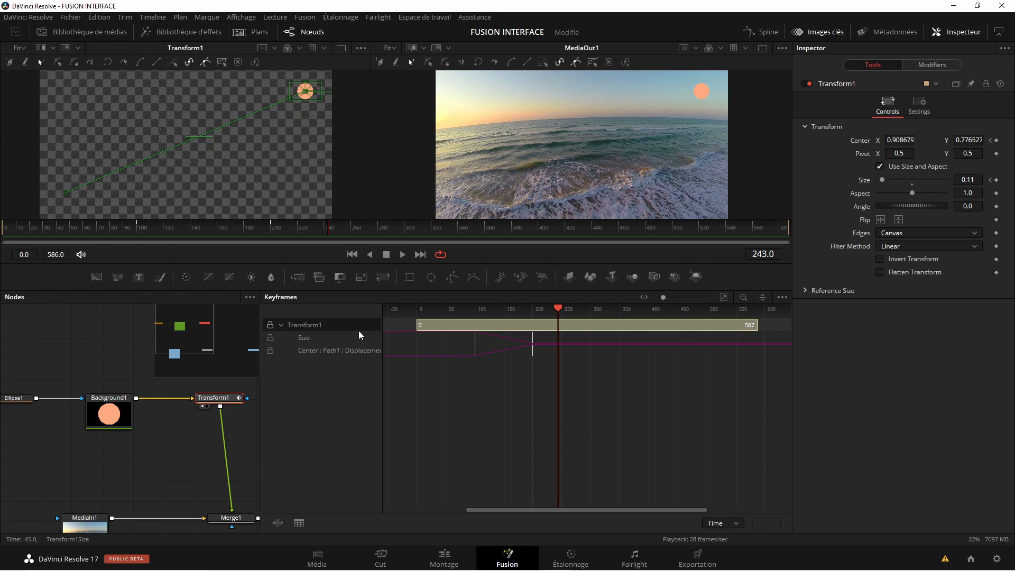
click(783, 299)
click(743, 312)
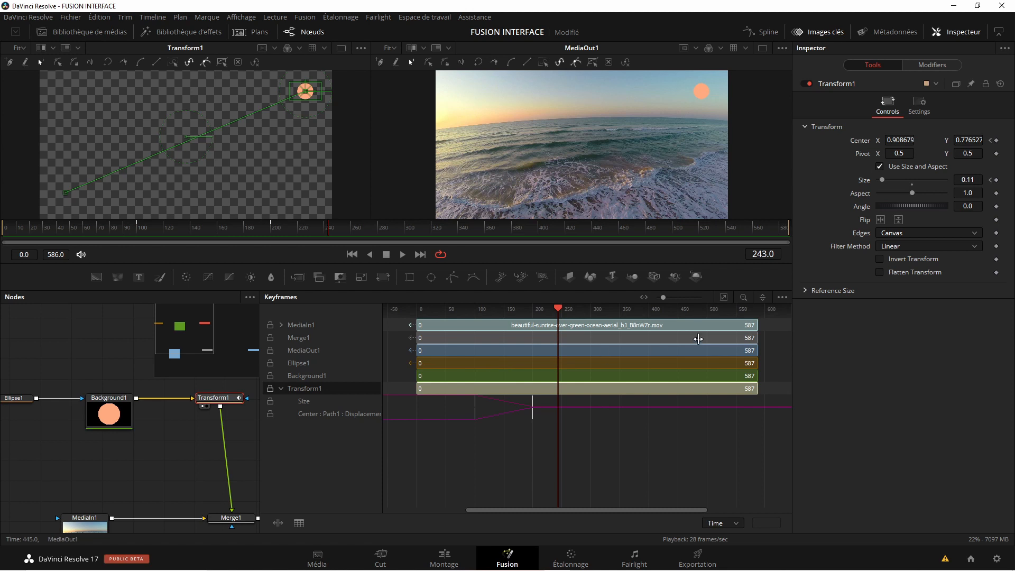
Filter the Keyframes editor to animated tools only, and slightly enlarge its panel in width and height
click(763, 299)
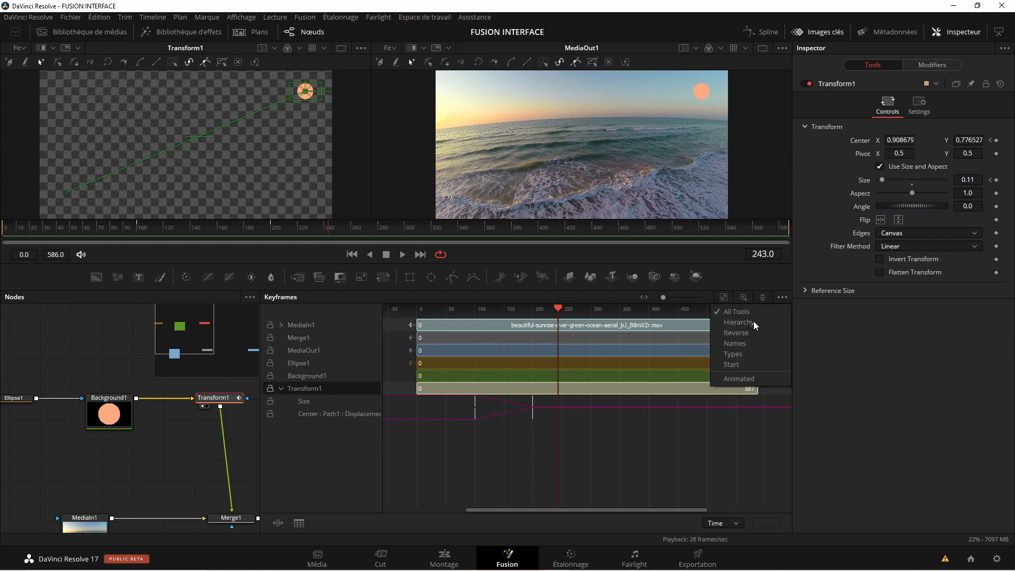
click(724, 379)
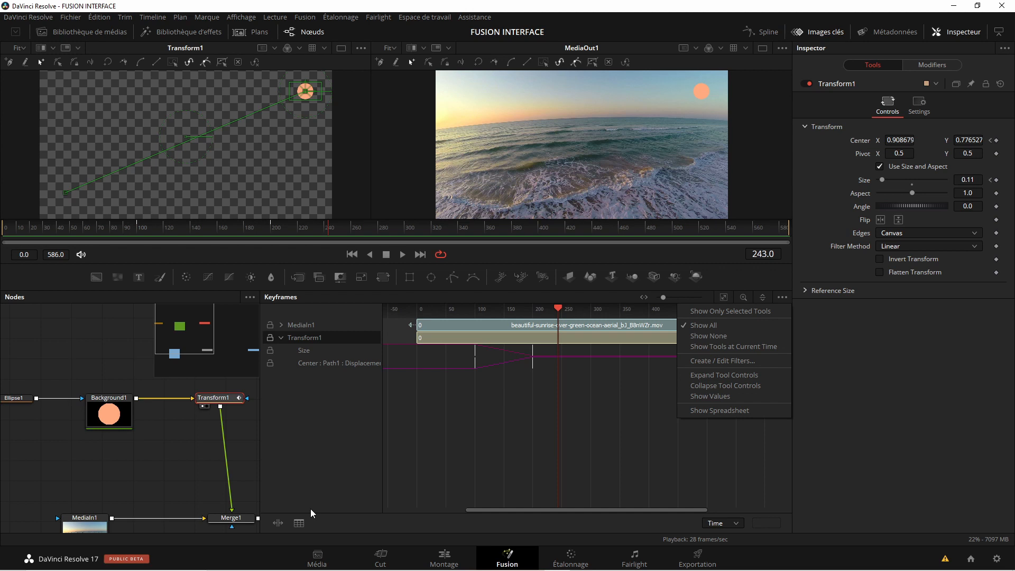
click(524, 442)
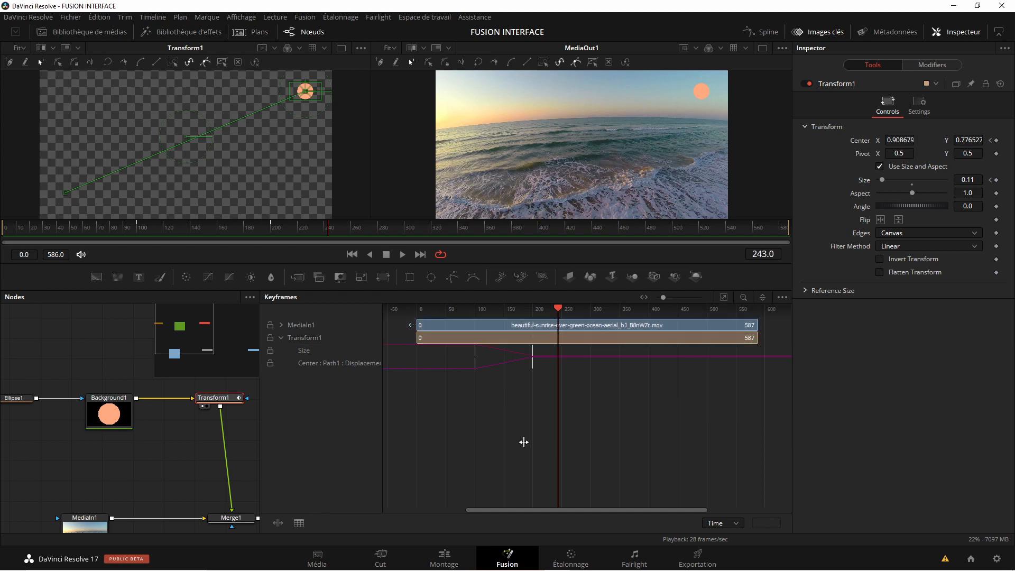
mouse_move(260, 400)
mouse_down()
mouse_move(352, 398)
mouse_move(228, 397)
mouse_move(250, 390)
mouse_up()
mouse_move(408, 289)
mouse_down()
mouse_move(412, 225)
mouse_move(425, 290)
mouse_up()
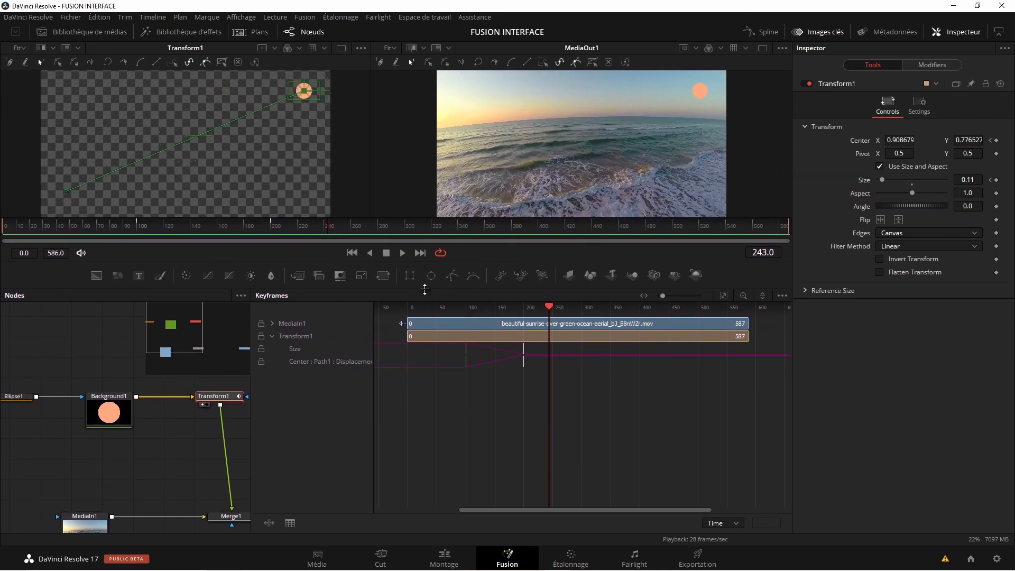